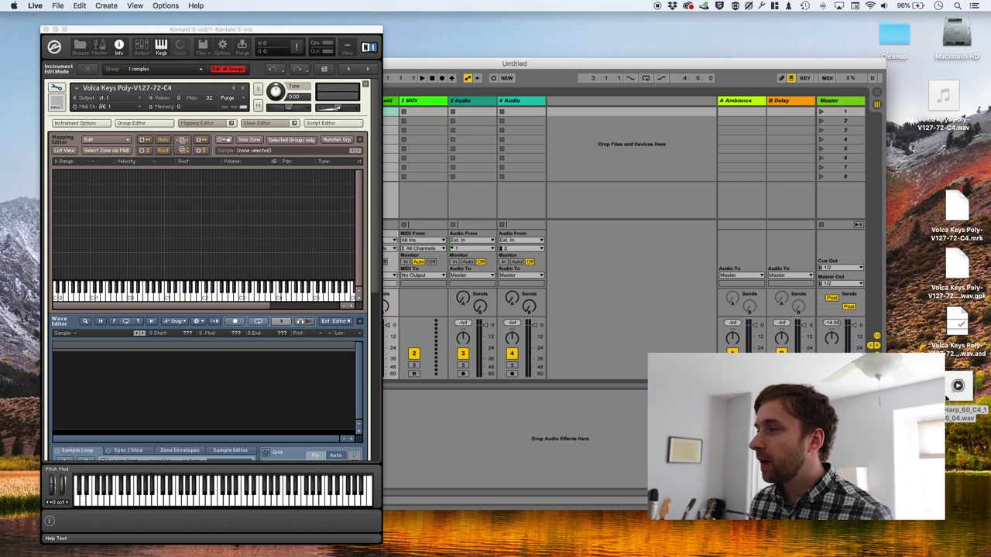
Load the Harp_60_C4 WAV into the Mapping Editor as a C4 zone, velocity 1–127
left_click_drag(950, 392, 280, 212)
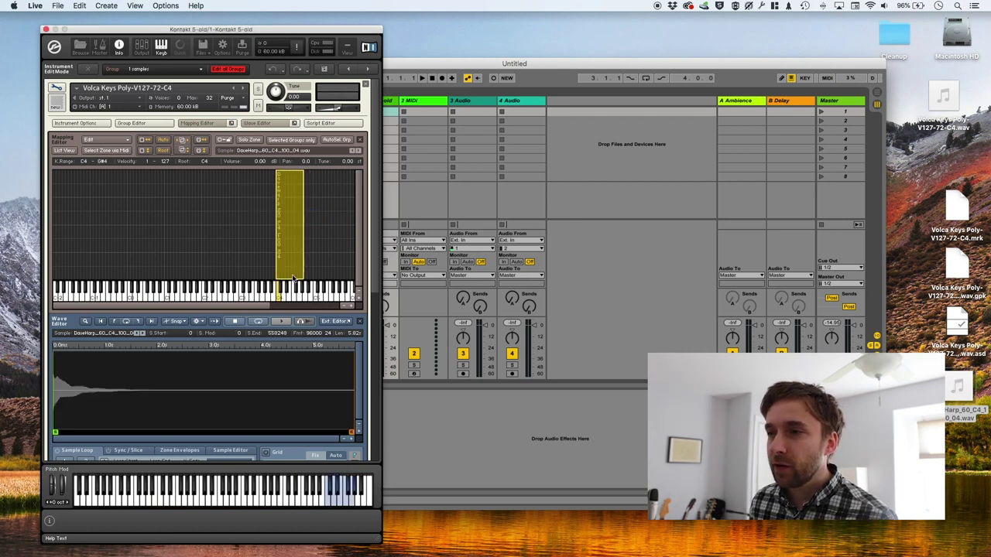
Audition the harp zone on C4 and set its loop to run from 18746 to 22044
left_click(278, 298)
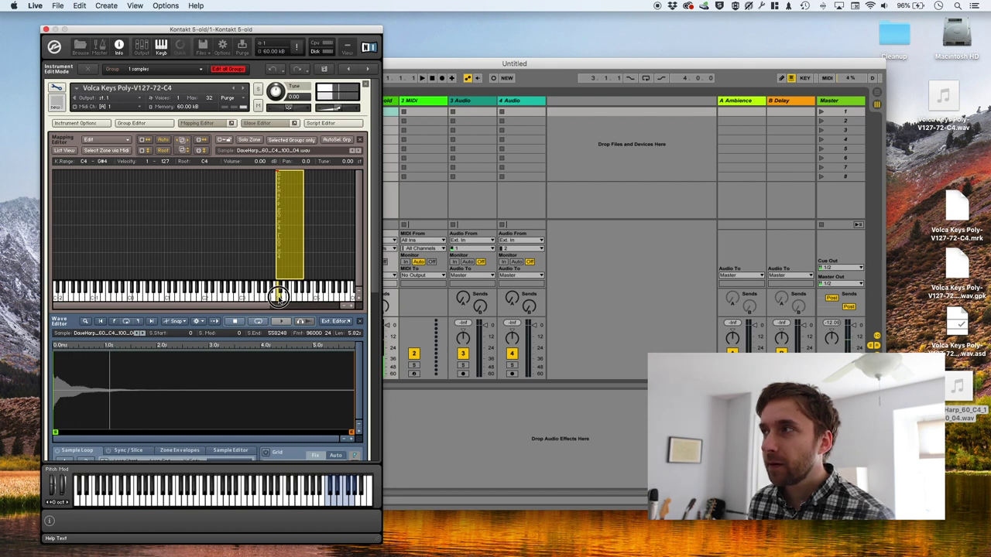
scroll(54, 296, "down", 3)
left_click_drag(54, 296, 59, 298)
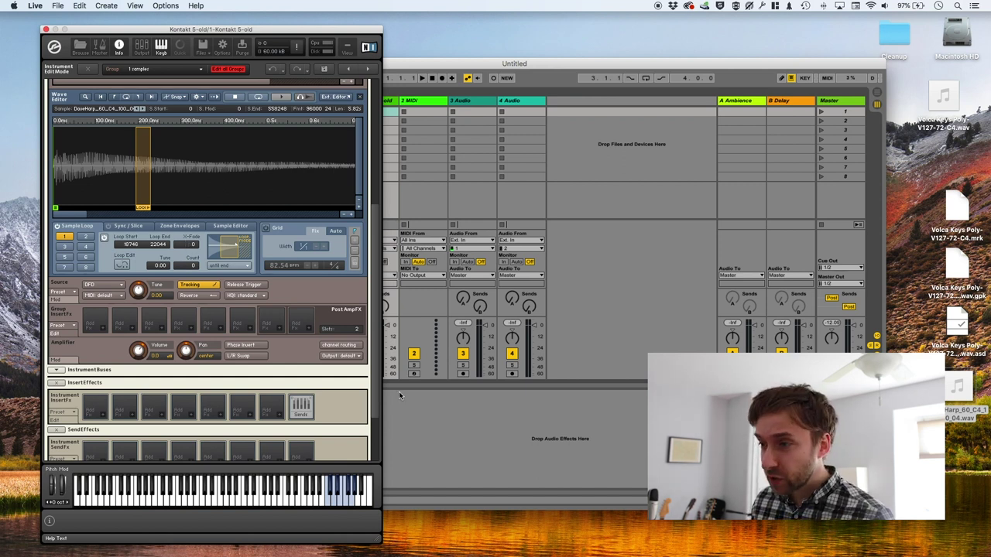
scroll(375, 381, "up", 5)
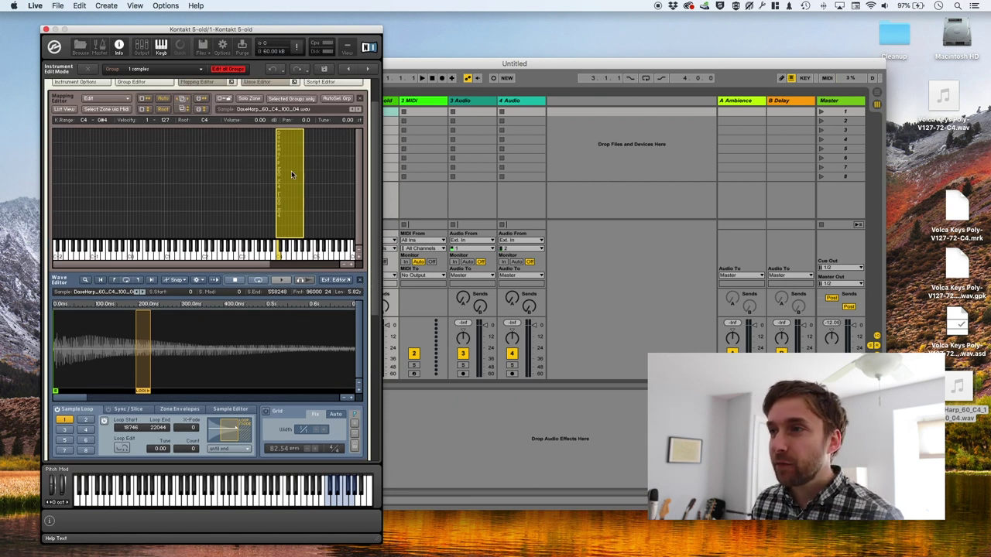
Replace the harp zone with Volca Keys Poly-V127-72-C4.wav, mapped as a zone rooted at C4
key("Delete")
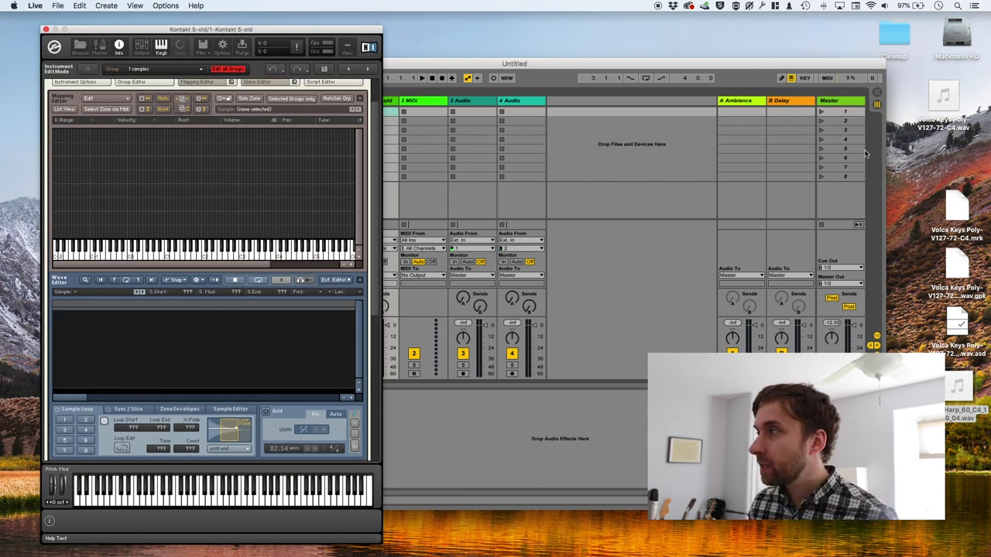
left_click(944, 96)
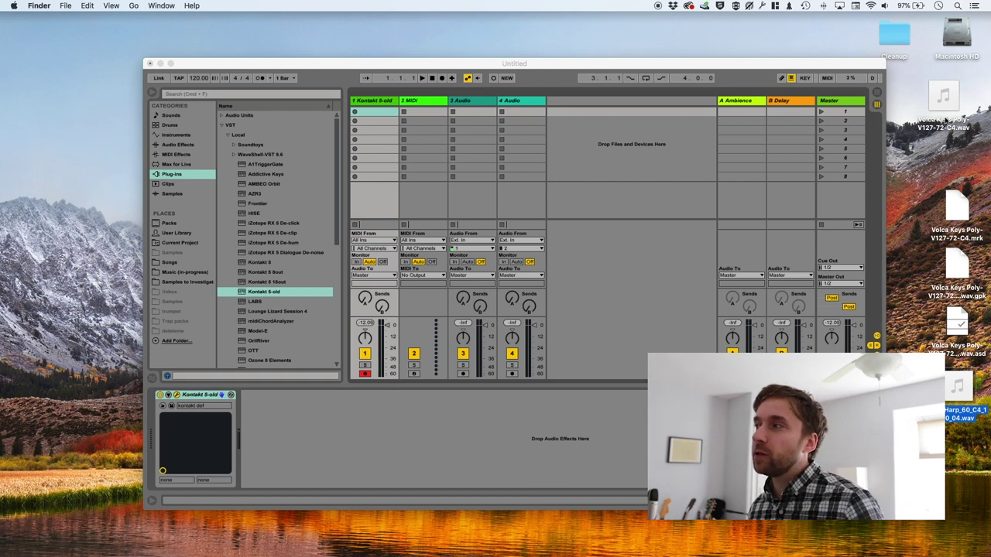
mouse_move(946, 110)
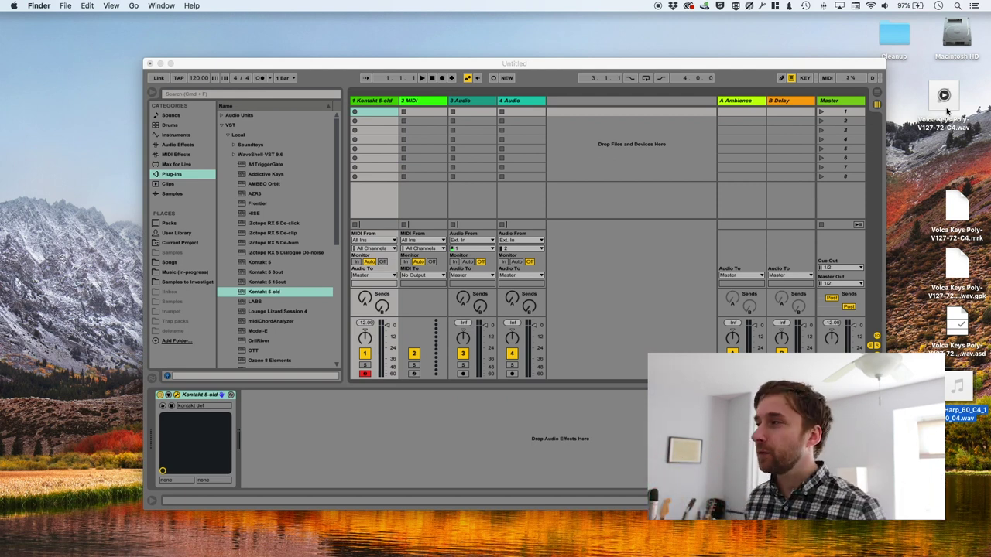
left_click_drag(945, 110, 277, 157)
right_click(291, 196)
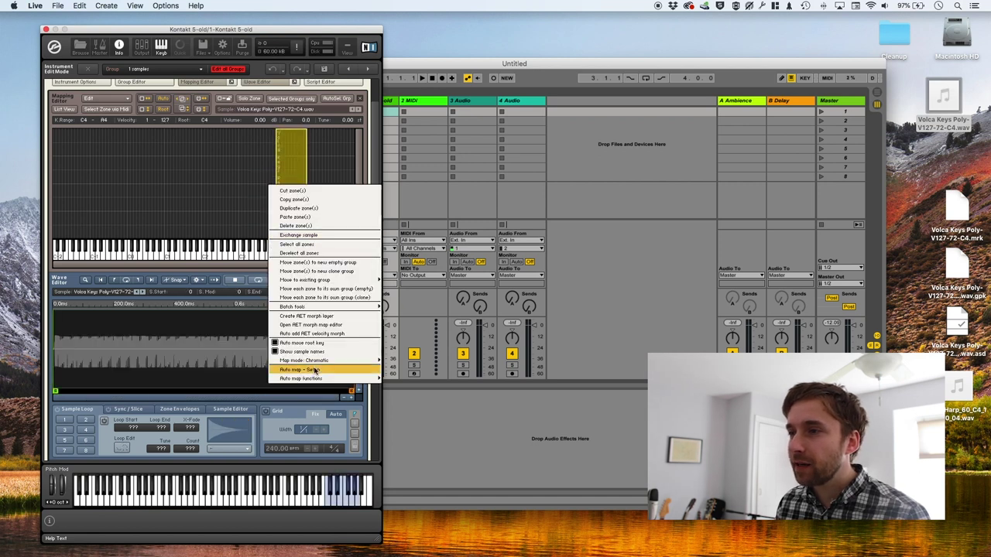
Auto-spread the Volca Keys zone via root key across C-2 to G8, velocities 1–127
mouse_move(316, 379)
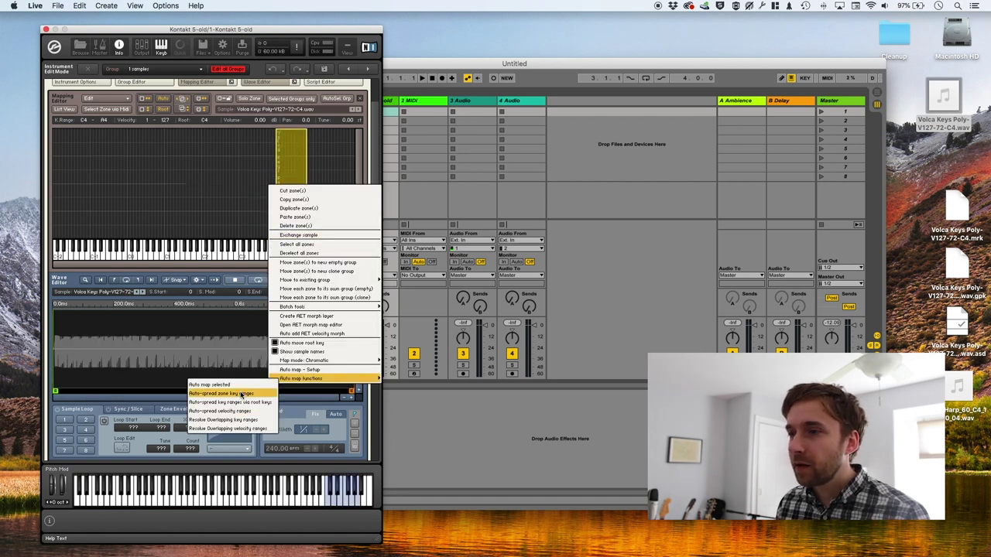
left_click(268, 402)
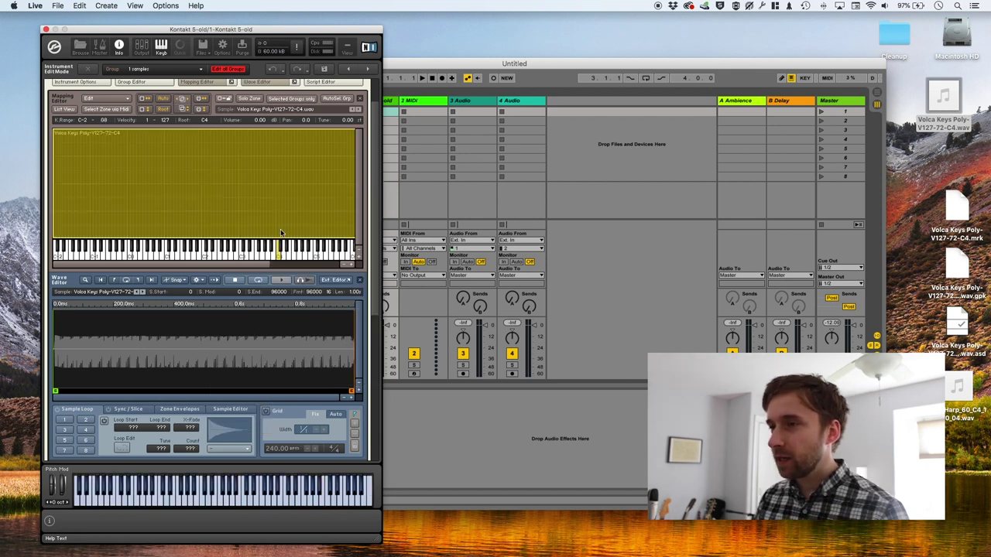
left_click(219, 221)
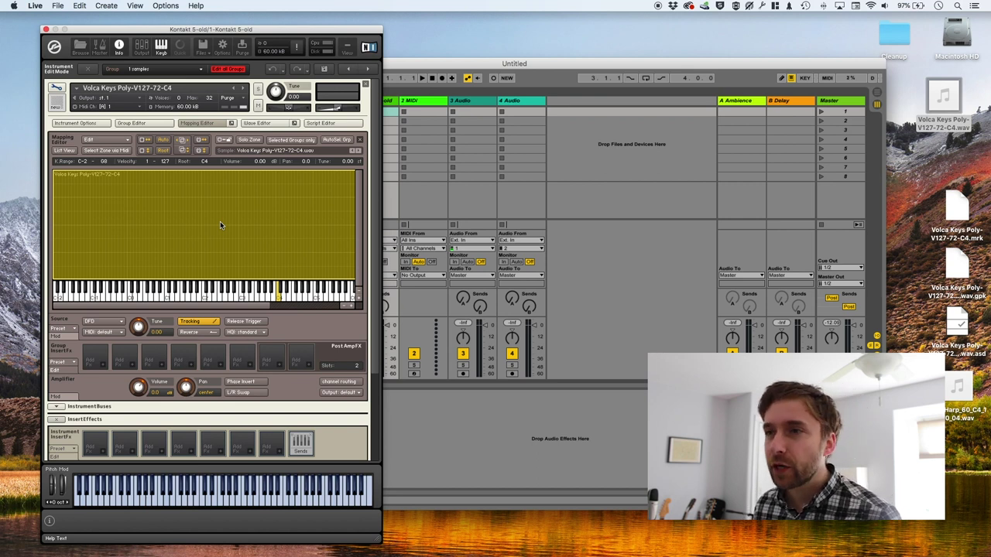
Enable Sample Loop slot 1 and set the loop region from 4486 to 84356
double_click(220, 222)
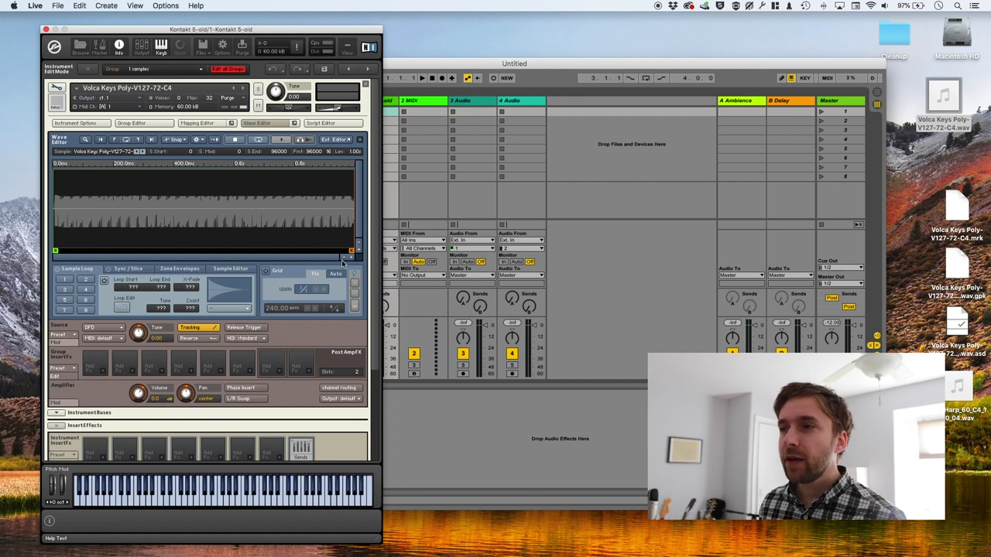
left_click(67, 280)
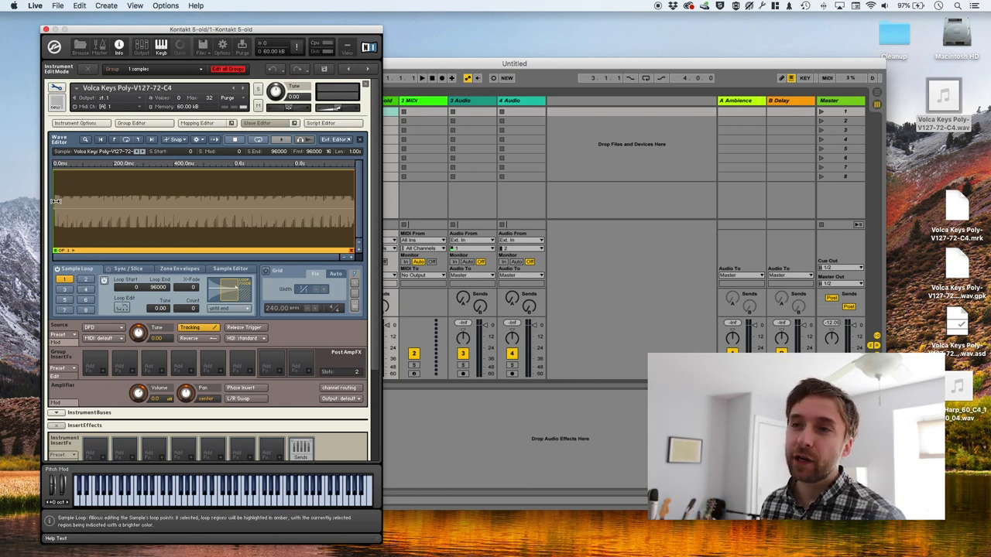
left_click_drag(192, 232, 302, 229)
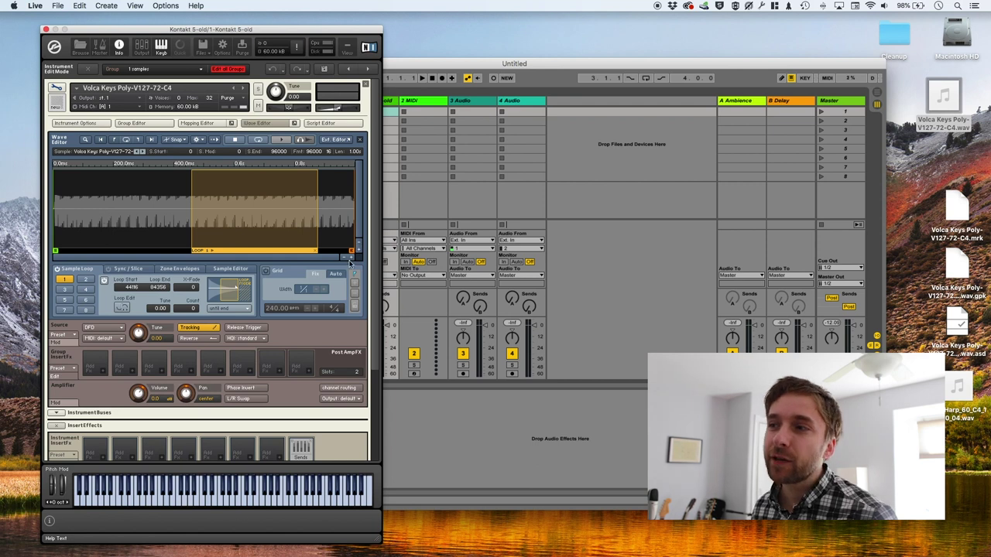
left_click_drag(350, 263, 294, 254)
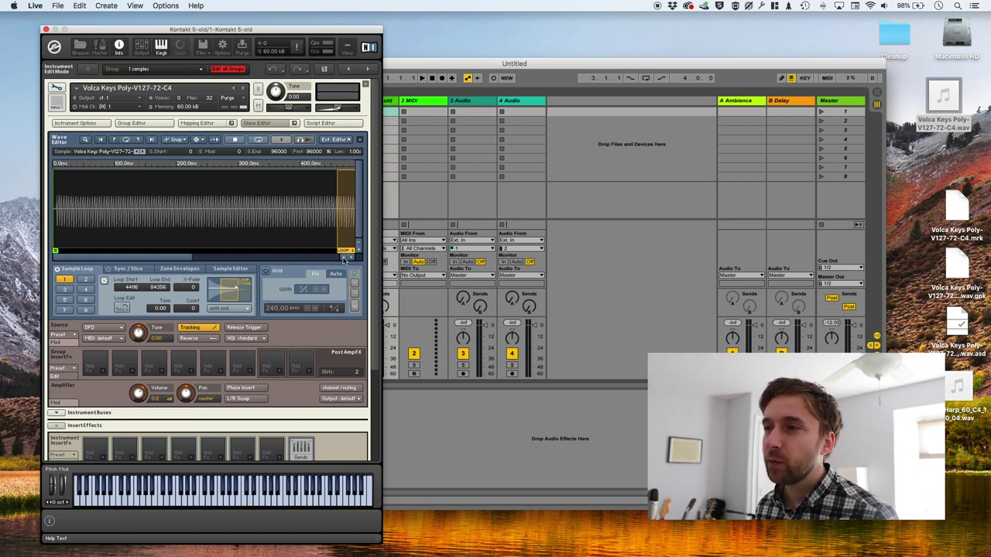
Shift and narrow the loop region so it runs from 42476 to 62716
left_click_drag(345, 260, 339, 260)
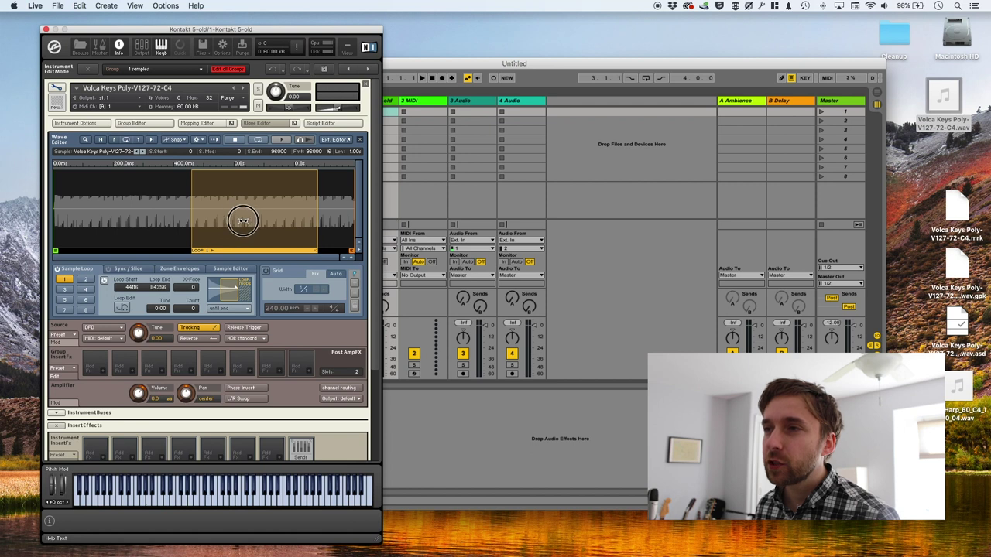
mouse_move(242, 221)
left_mouse_down()
mouse_move(217, 222)
mouse_move(237, 221)
left_mouse_up()
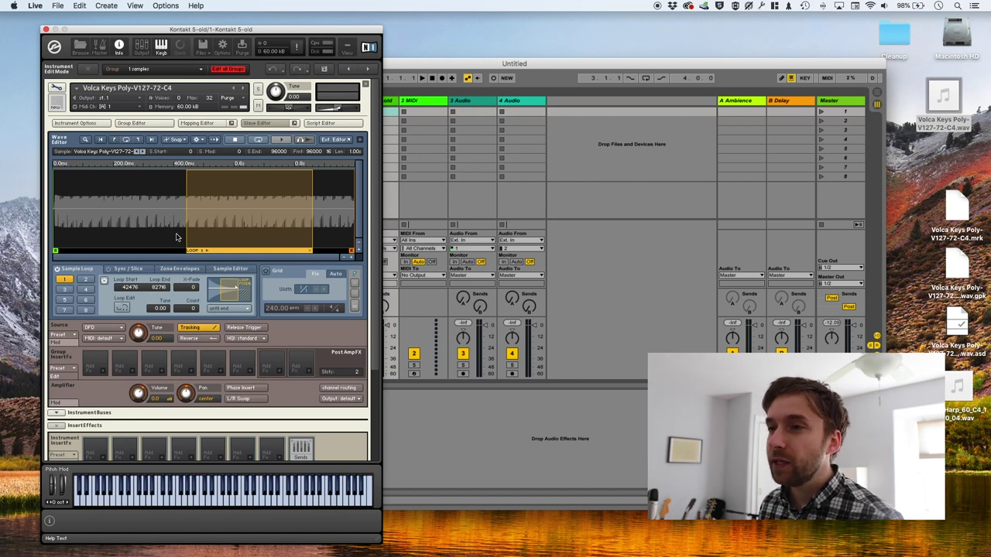
In Loop Edit view, nudge the loop start to 42332 for a smoother seam
left_click(122, 308)
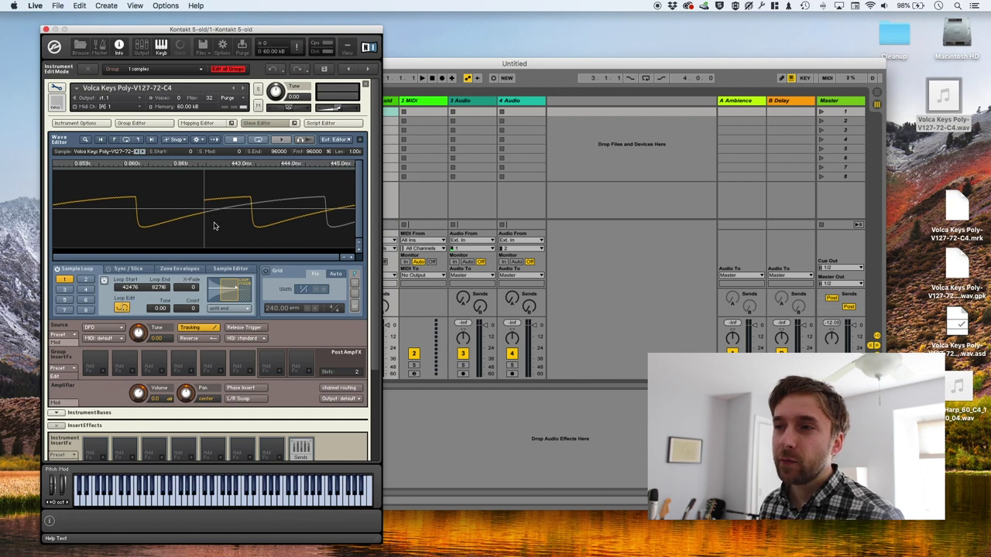
left_click(122, 308)
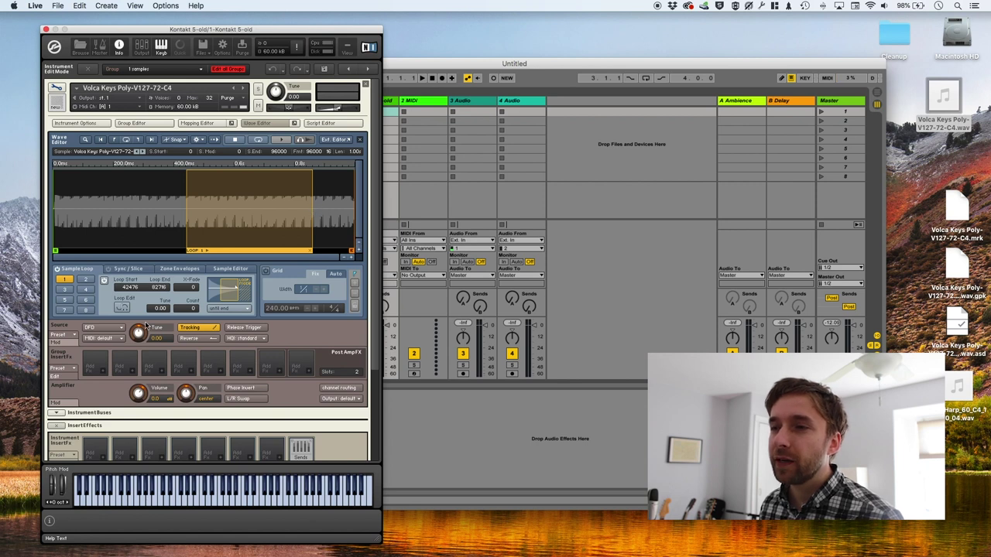
left_click(122, 307)
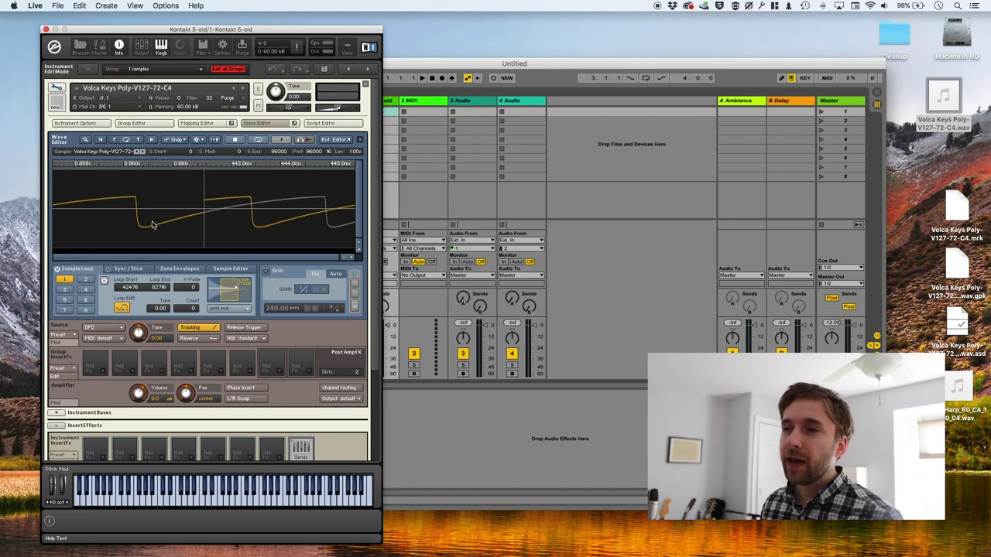
left_click_drag(214, 217, 237, 218)
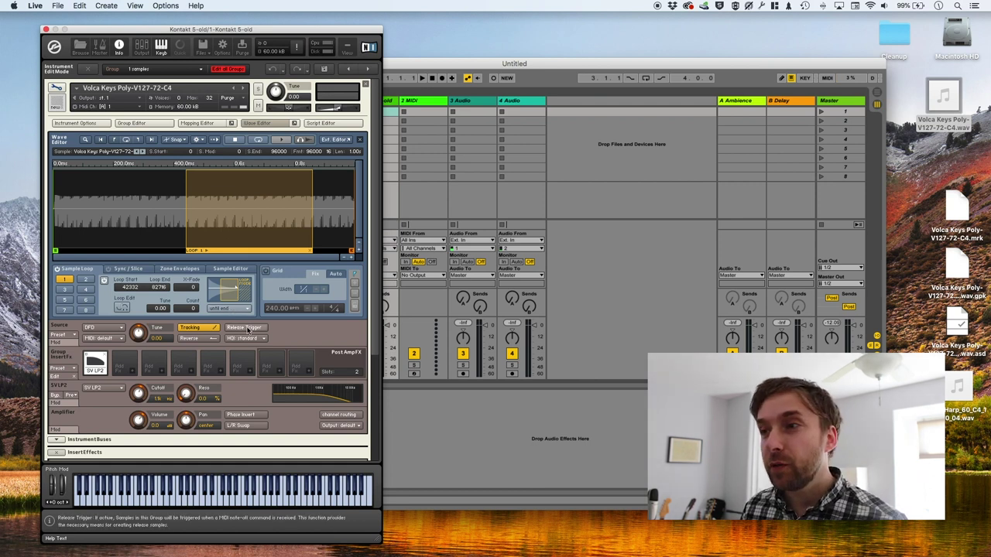
Switch the Volca Keys loop mode to 'until release'
left_click(240, 309)
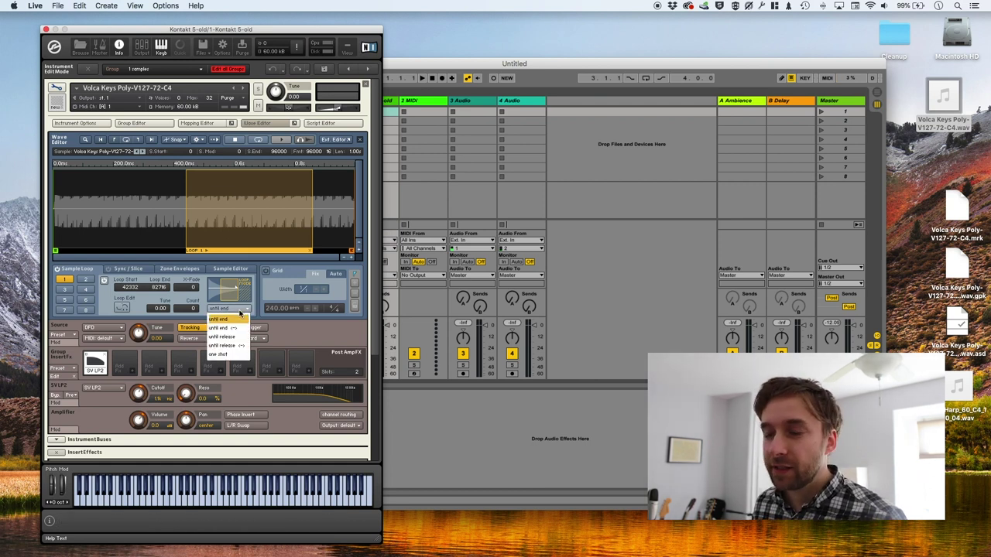
left_click(232, 318)
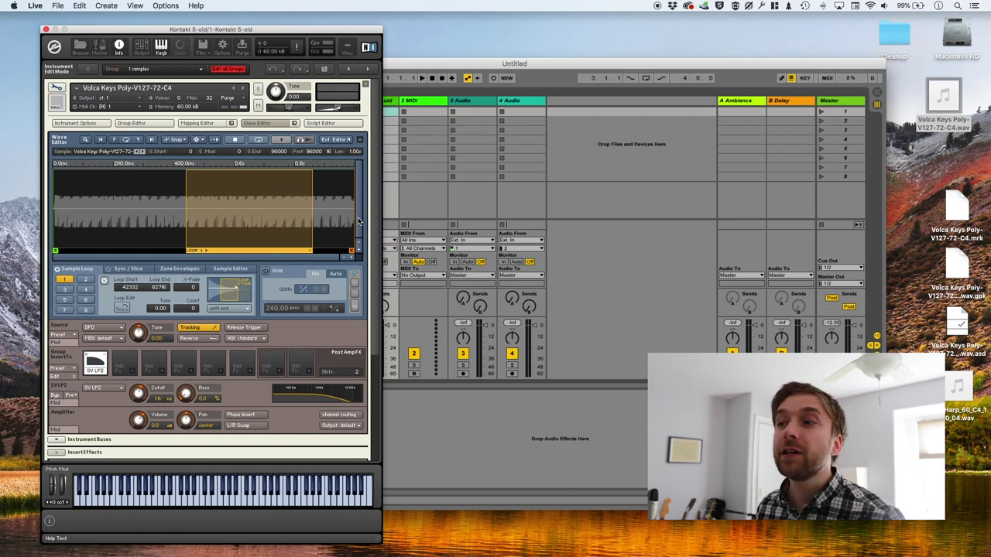
left_click(247, 310)
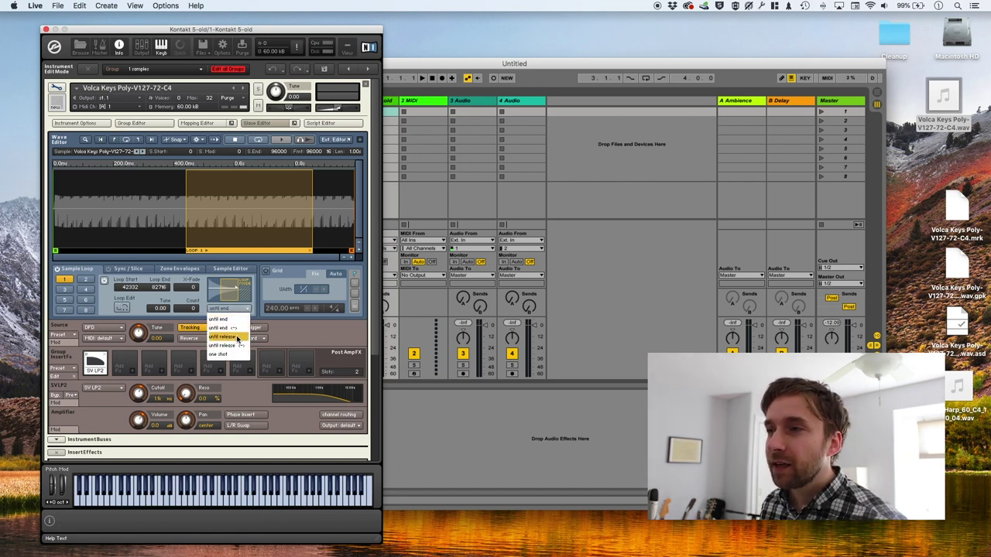
left_click(238, 339)
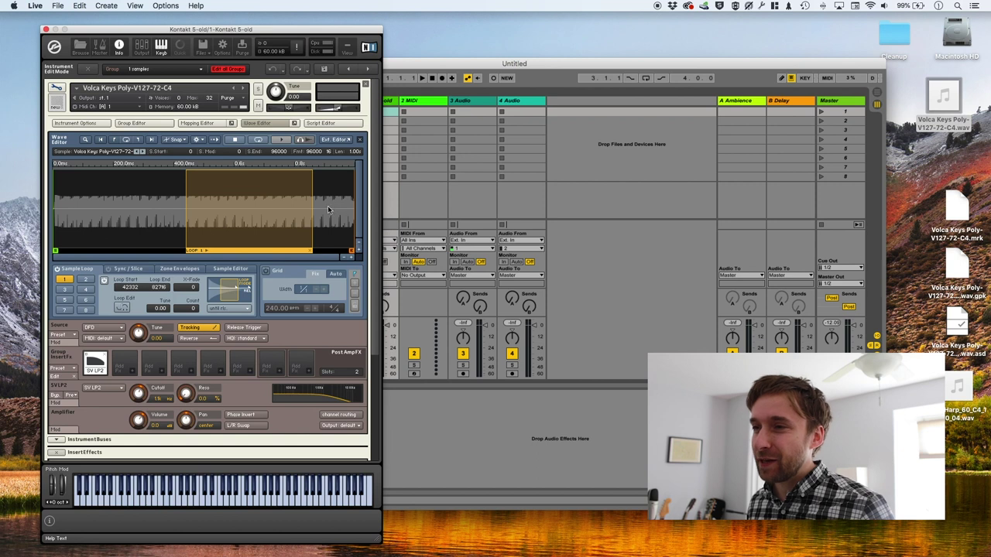
Change the loop mode to 'until end <->' so the 42332–62716 loop plays back and forth
left_click(228, 308)
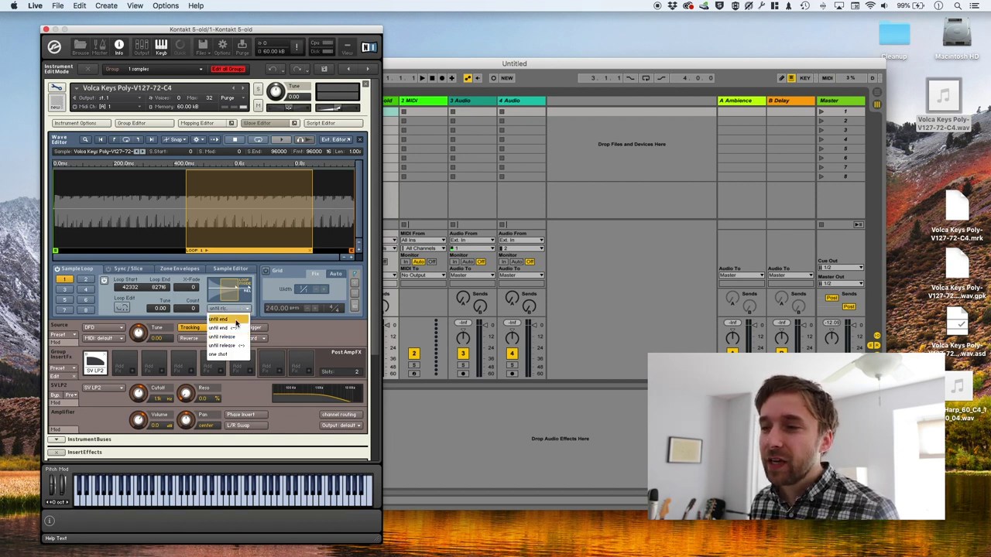
left_click(236, 320)
left_click(228, 308)
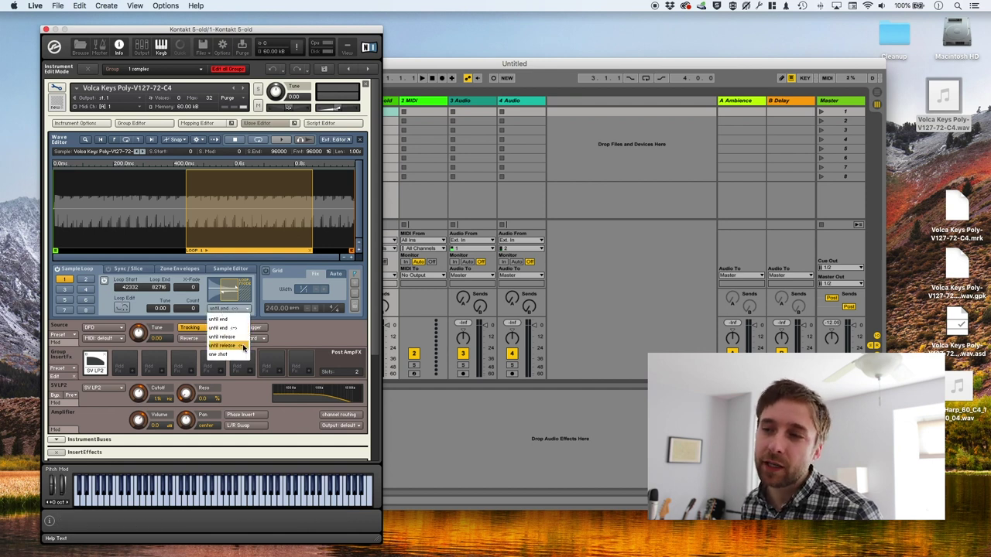
left_click(240, 331)
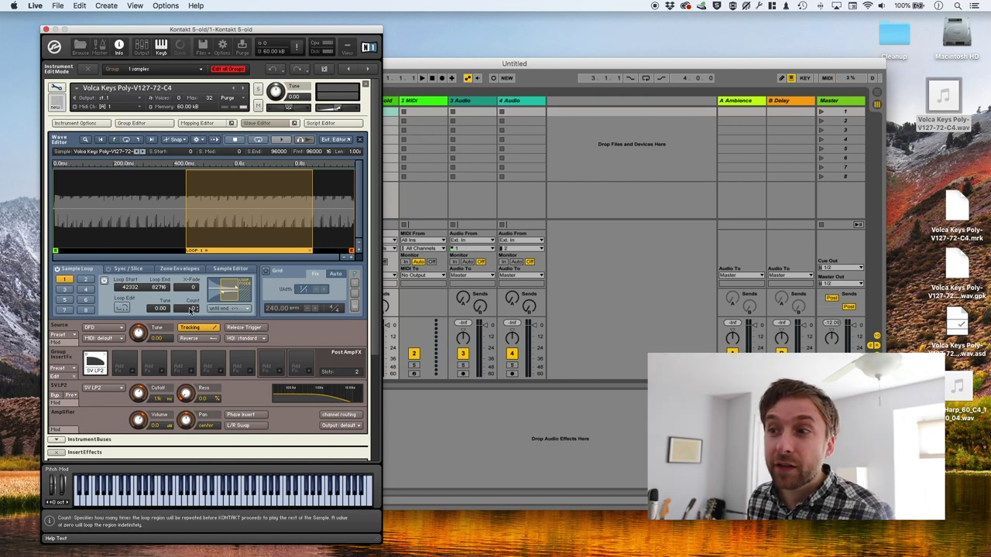
Move loop 1 near the sample start, add loops 2 and 3, and set loop 1's count to 3
left_click_drag(236, 230, 127, 234)
left_click(84, 280)
left_click(64, 288)
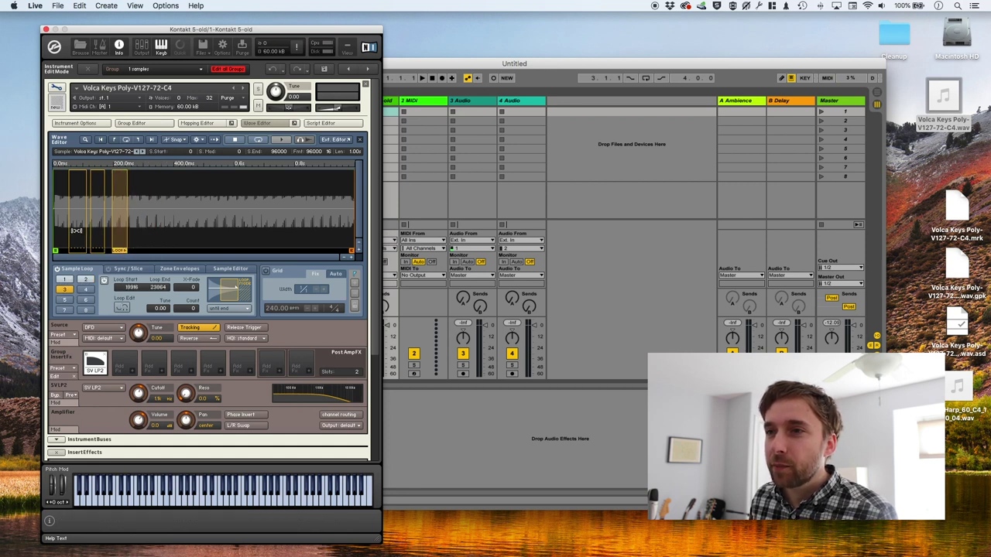
left_click(78, 234)
double_click(194, 308)
type("3")
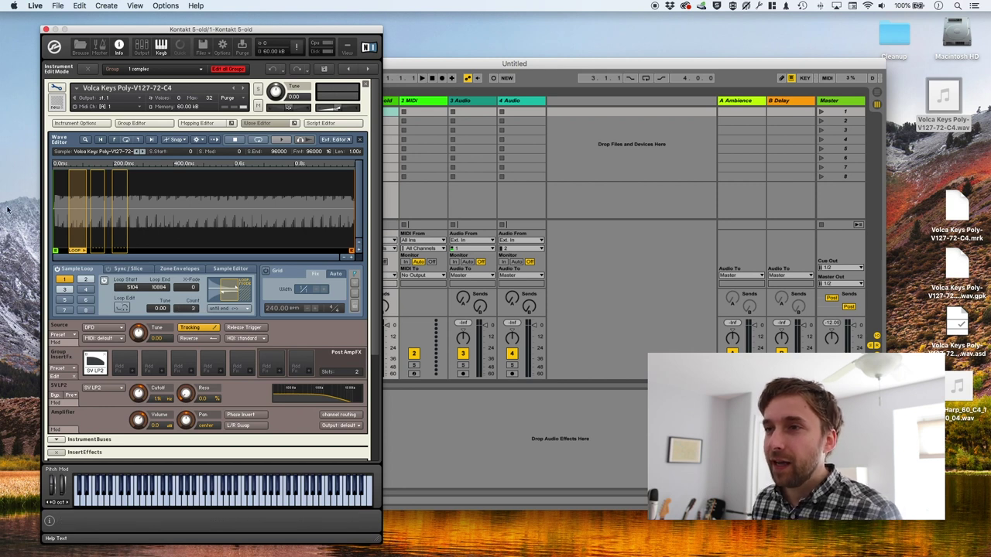
Add a fourth loop spanning 36119–47708 and turn on the 240 BPM grid
left_click(96, 199)
double_click(190, 308)
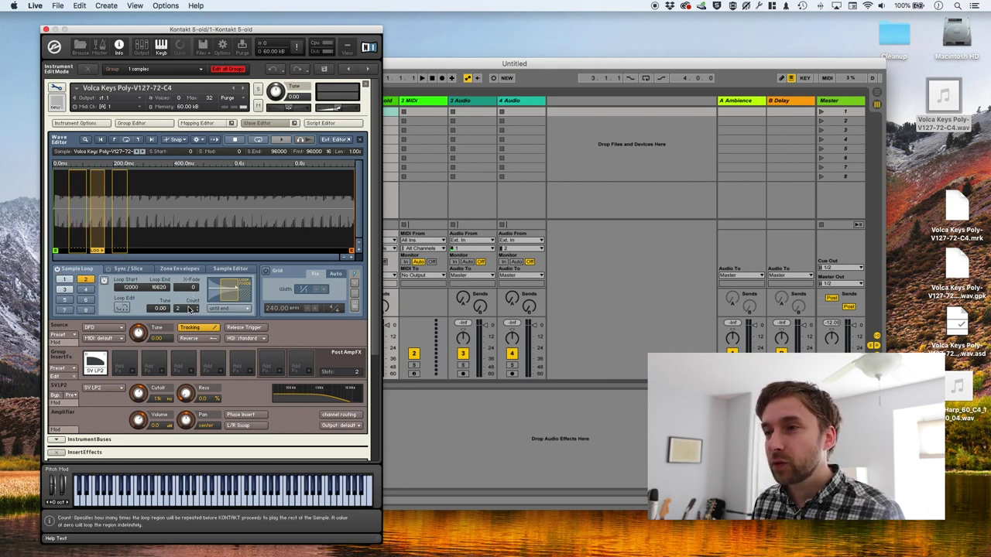
left_click(122, 224)
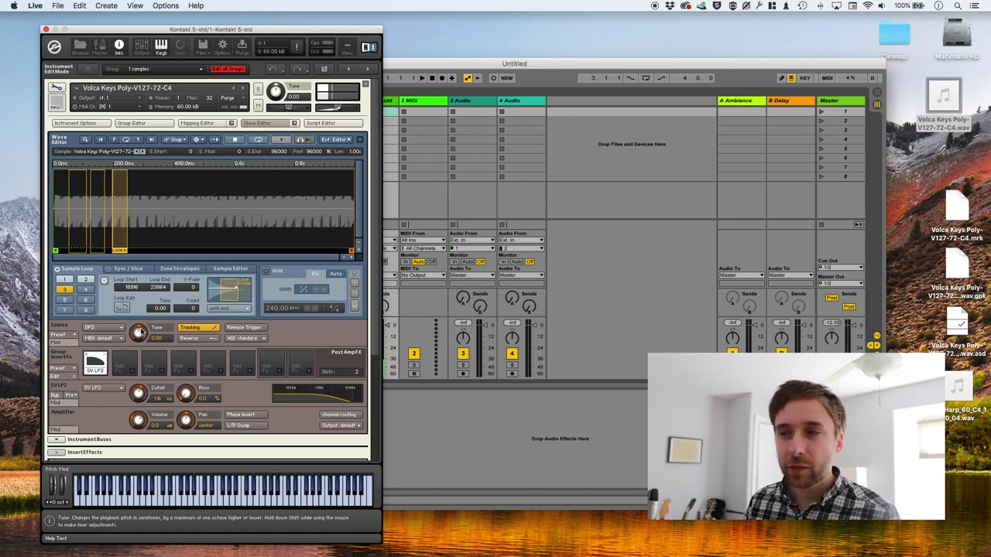
left_click(87, 290)
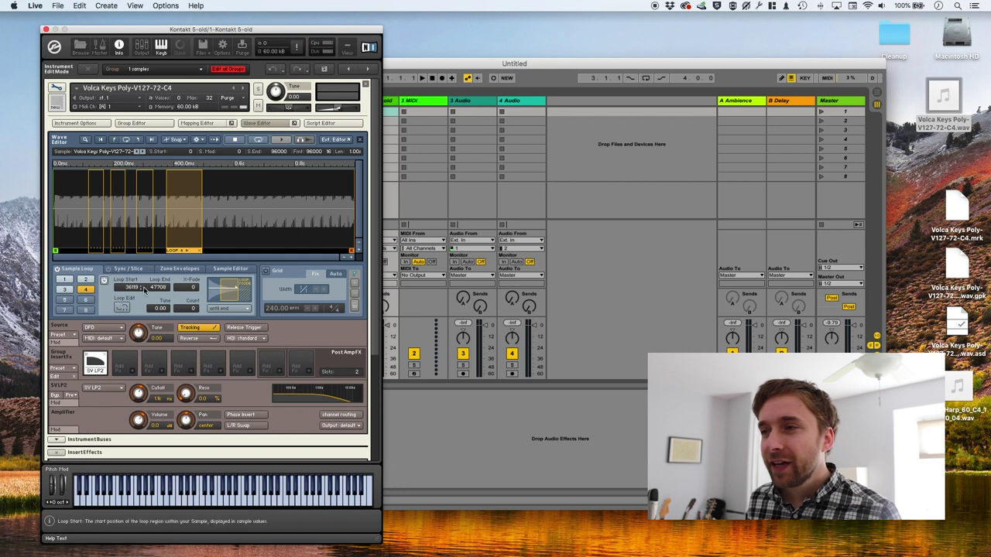
left_click(266, 271)
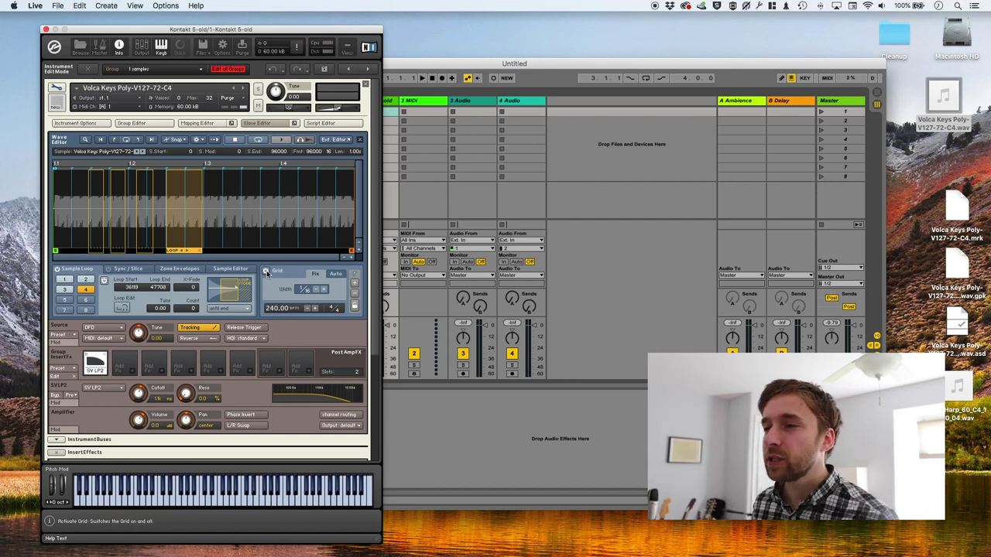
Turn off the Grid in Kontakt's Wave Editor so the ruler returns to milliseconds
left_click(267, 270)
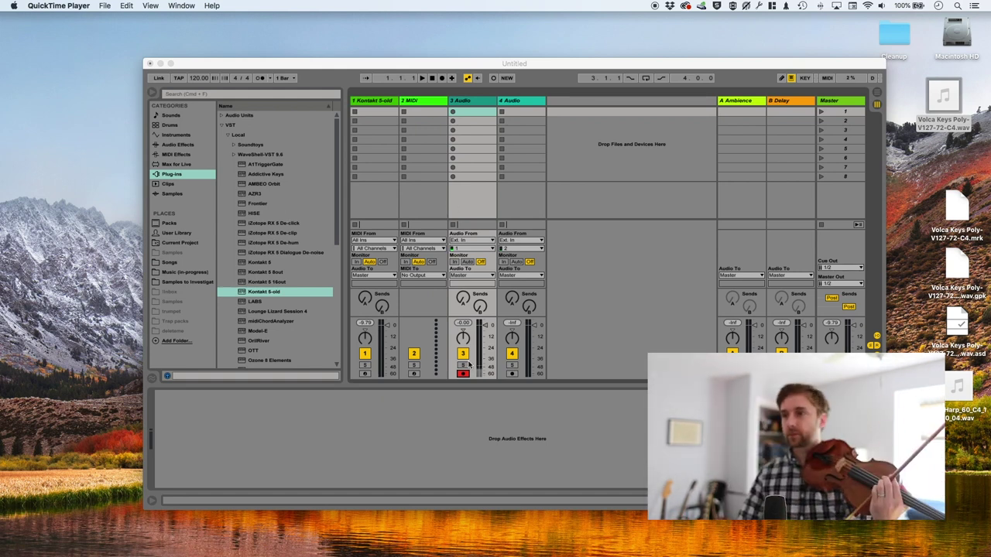
Record a violin note on 3 Audio, rename it 'Violin Note', and drop it into Kontakt's Mapping Editor
left_click(344, 92)
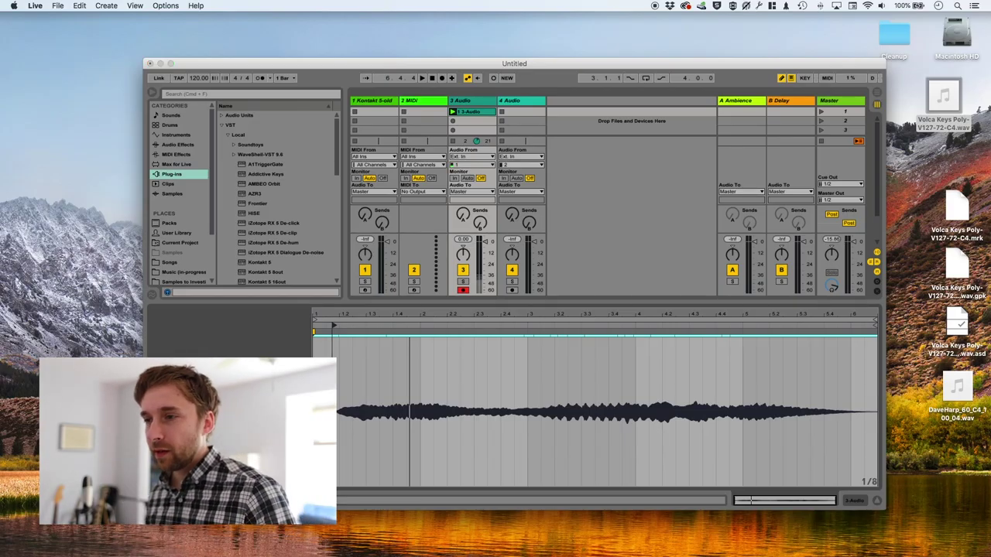
right_click(271, 146)
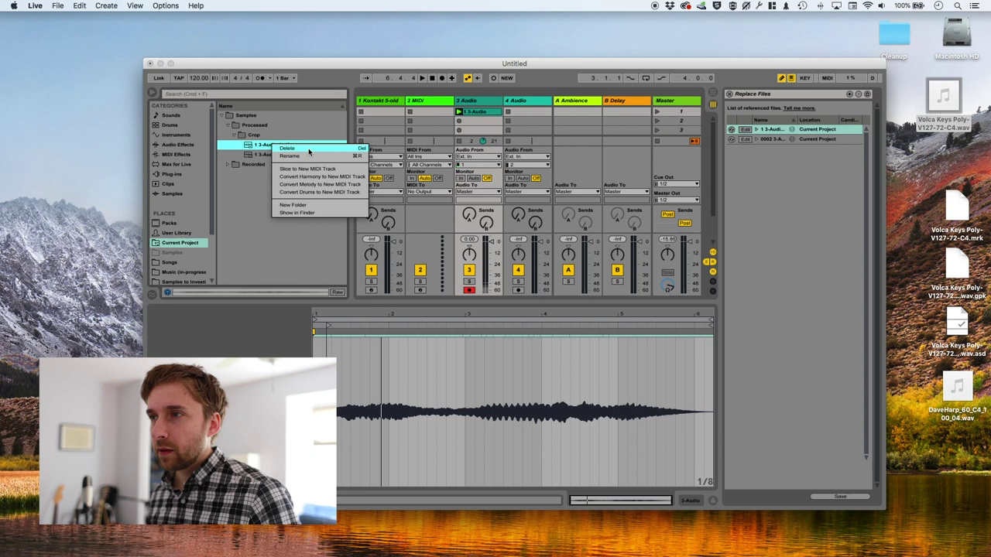
left_click(327, 157)
type("V")
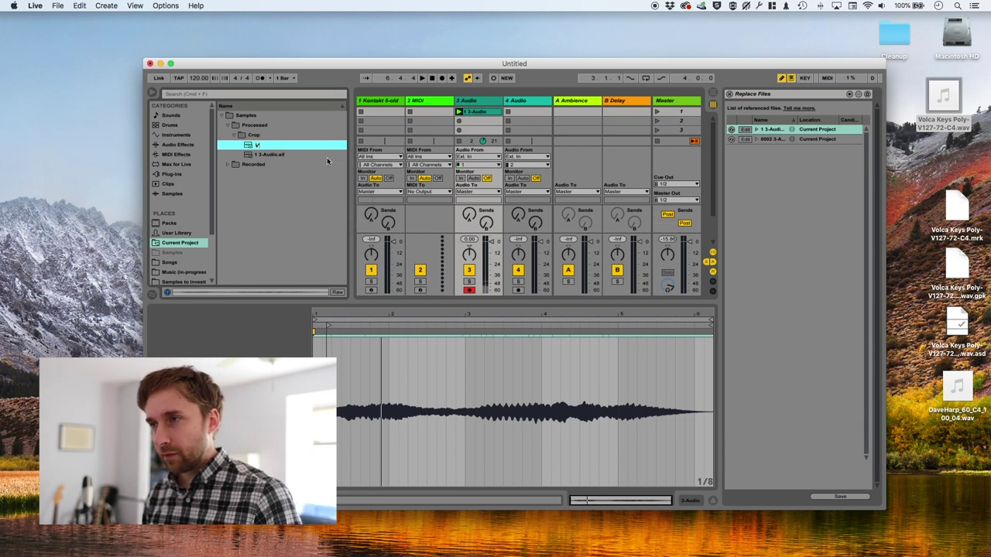
type("iolin Note")
key("Return")
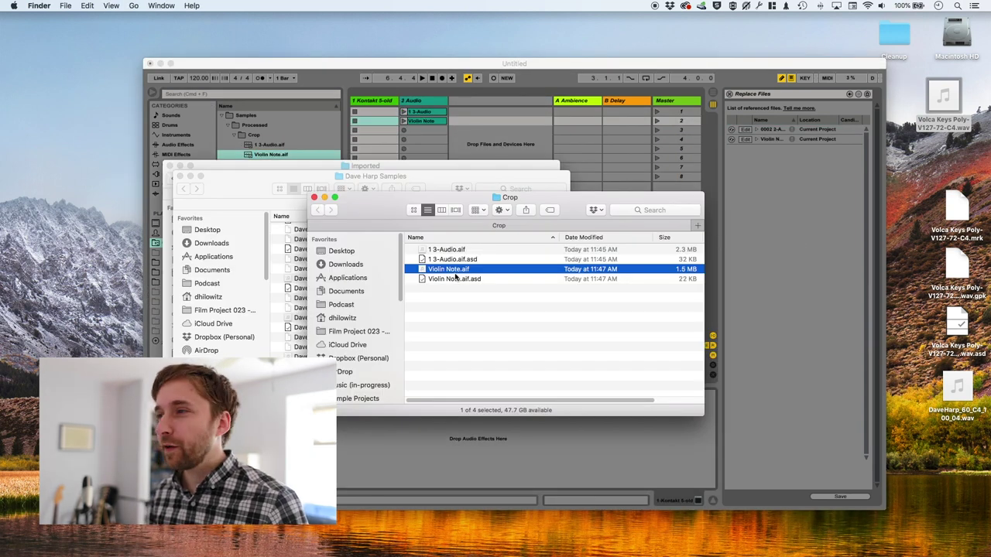
left_click_drag(455, 276, 636, 232)
key("super+Tab")
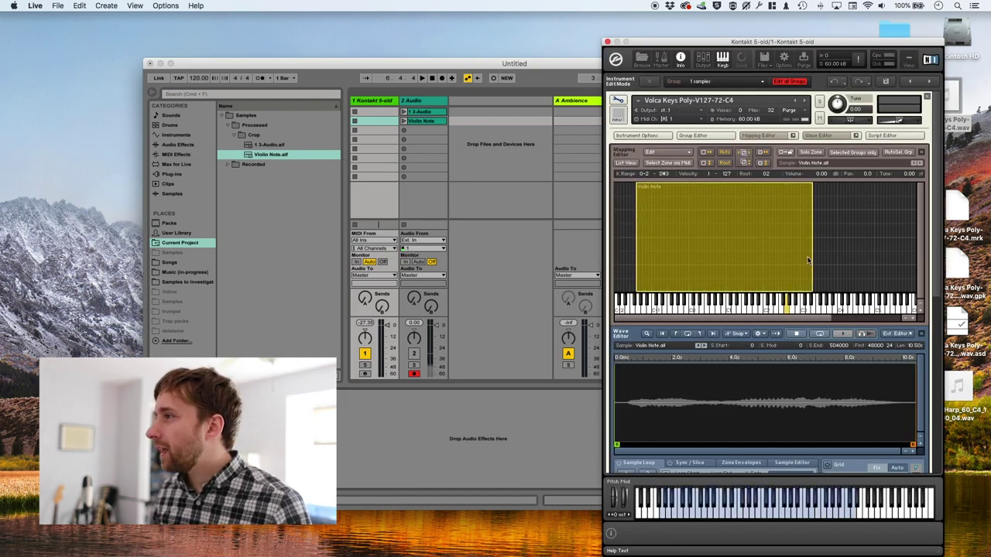
Extend the Violin Note zone to F5, lower its root key to F2, and audition it
left_click_drag(807, 261, 894, 259)
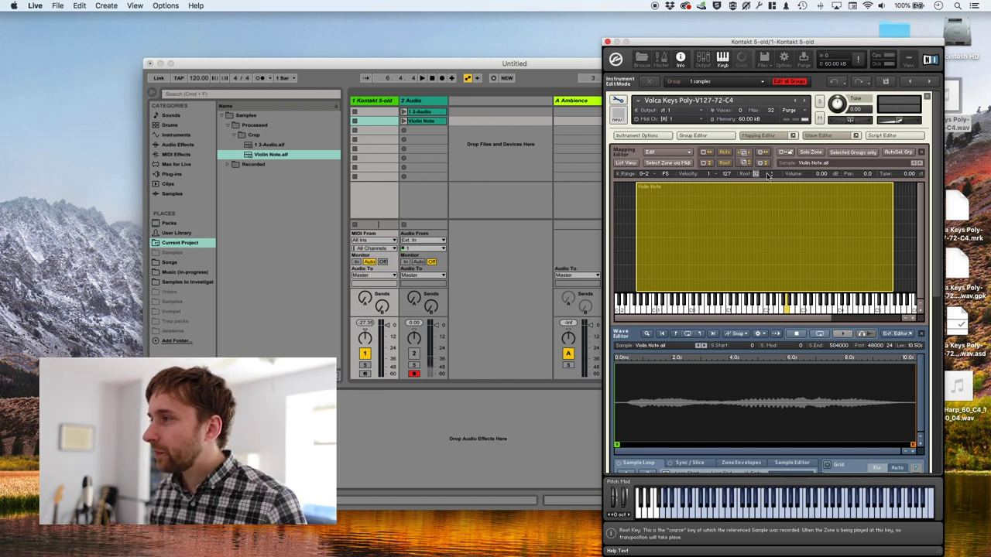
left_click_drag(769, 175, 774, 201)
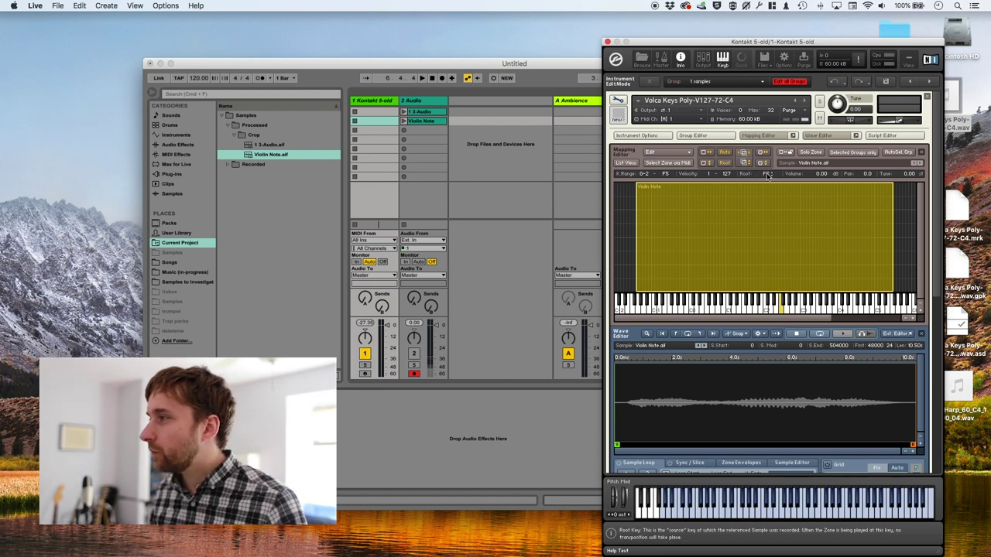
left_click(781, 308)
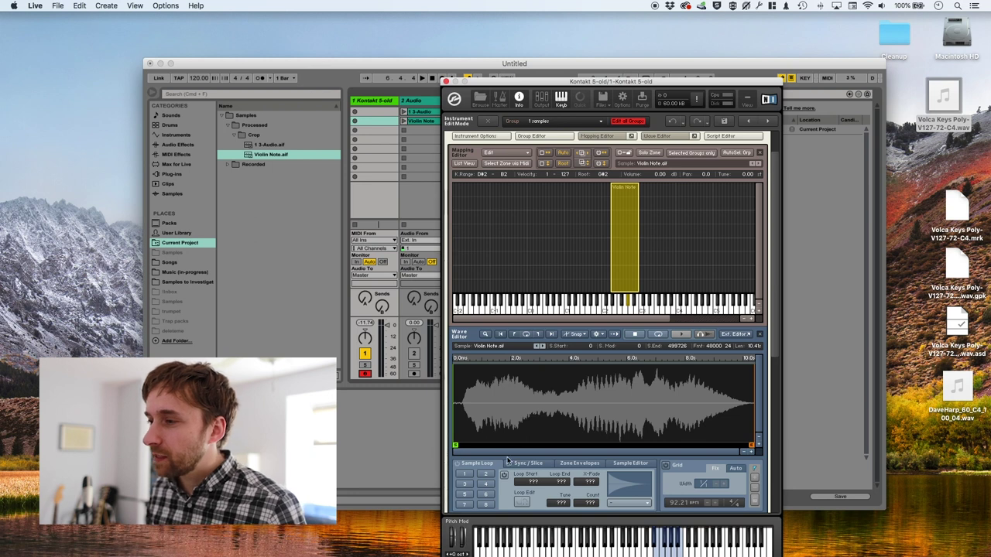
Move the violin sample start to 11842 and bypass the SV LP2 filter
left_click_drag(456, 446, 462, 446)
left_click_drag(772, 309, 775, 353)
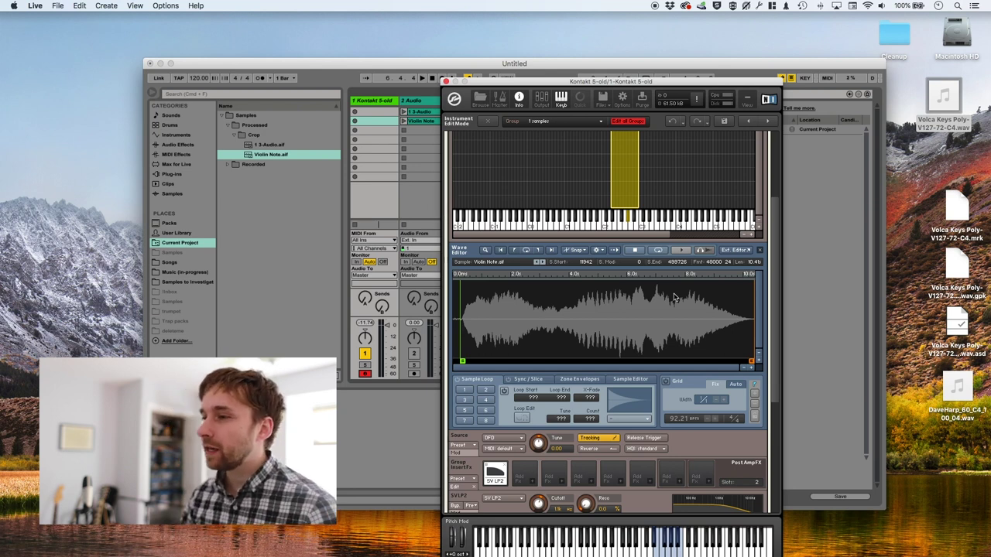
left_click(487, 468)
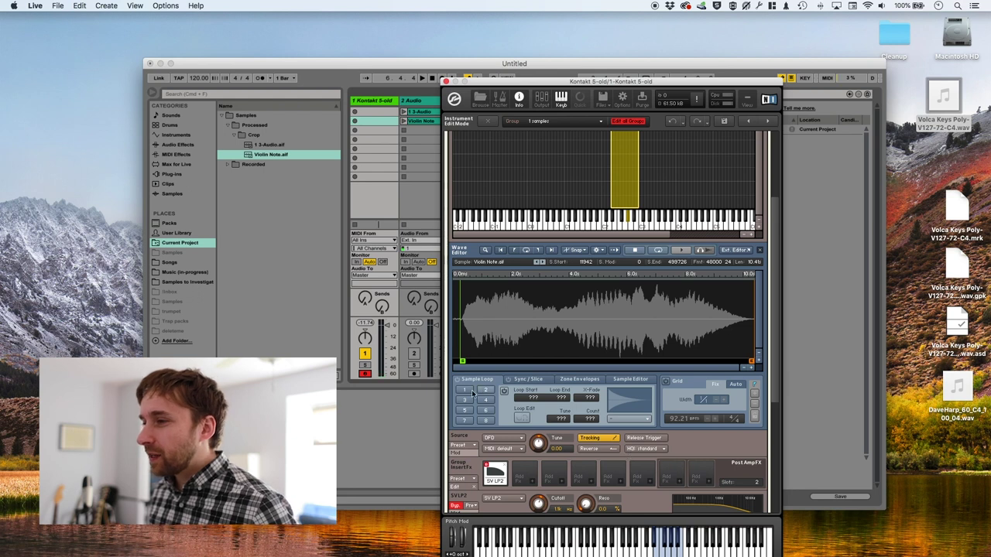
Enable the sample loop and drag its start and end markers into the sustained part of the note
left_click(503, 391)
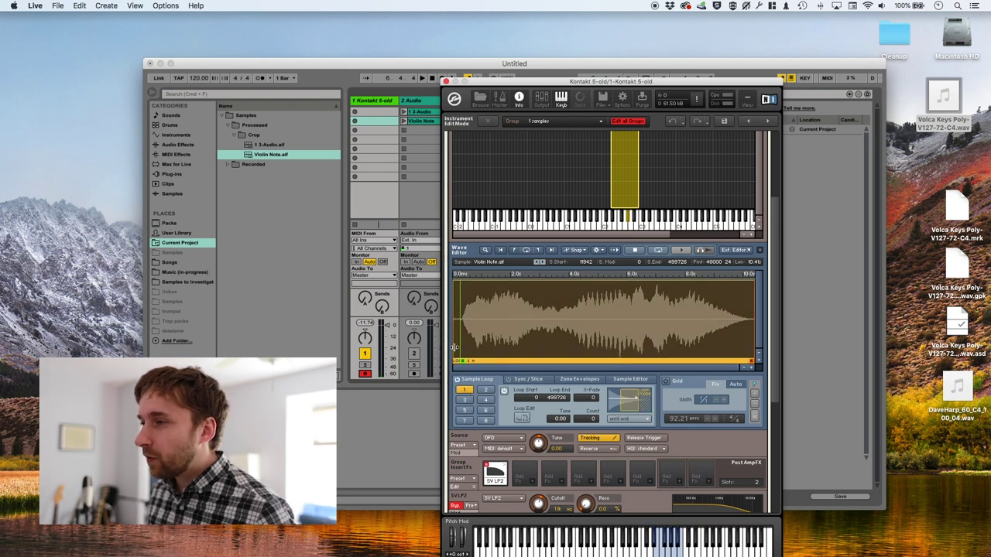
mouse_move(455, 347)
left_mouse_down()
mouse_move(500, 333)
mouse_move(488, 329)
left_mouse_up()
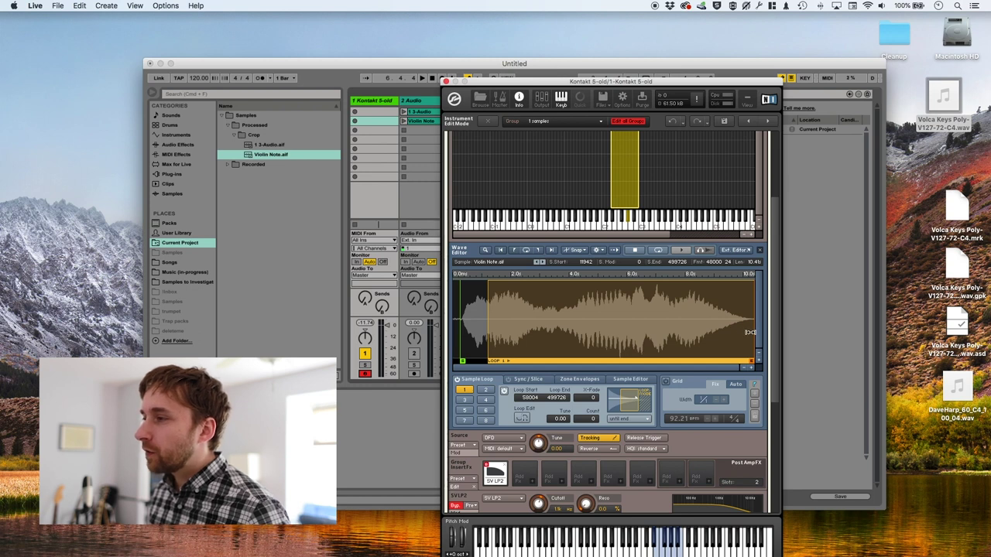
left_click_drag(749, 332, 508, 330)
left_click(521, 418)
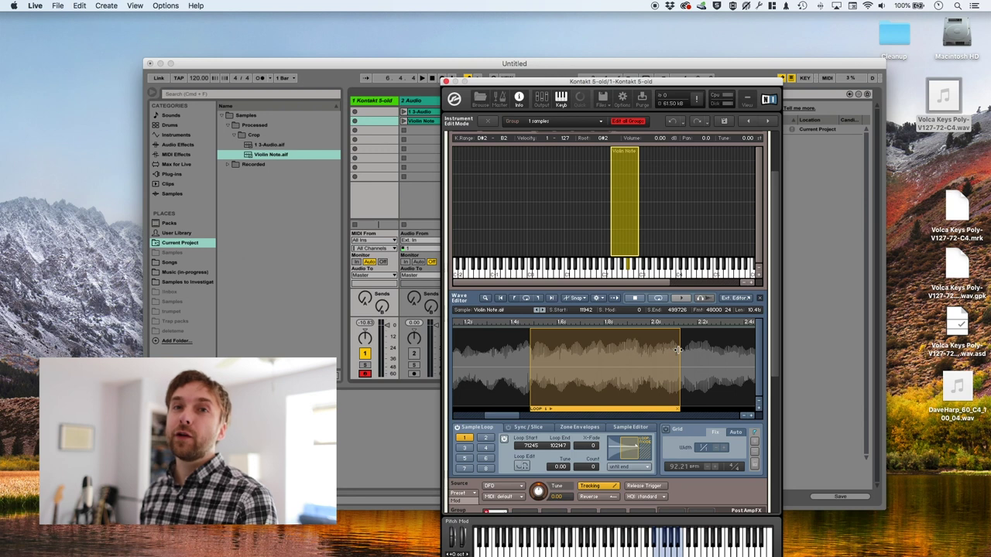
Zoom out and extend the loop end to 395605 across most of the note
left_click(745, 418)
left_click(745, 418)
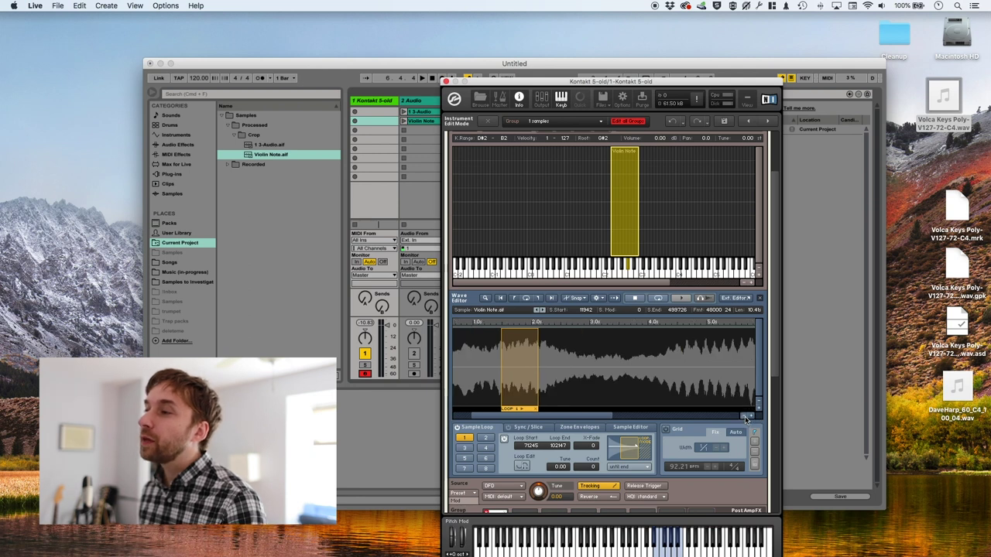
left_click(746, 418)
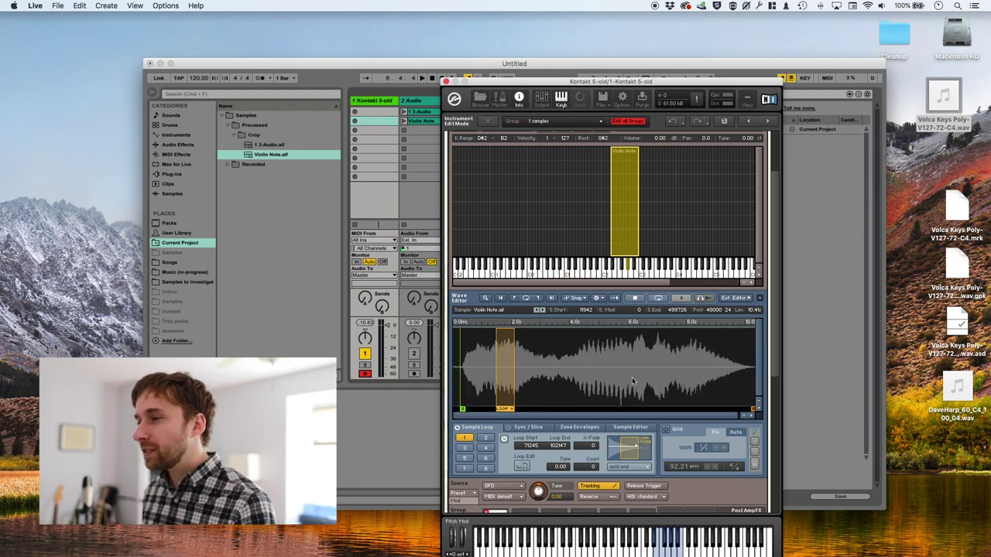
left_click_drag(514, 390, 692, 379)
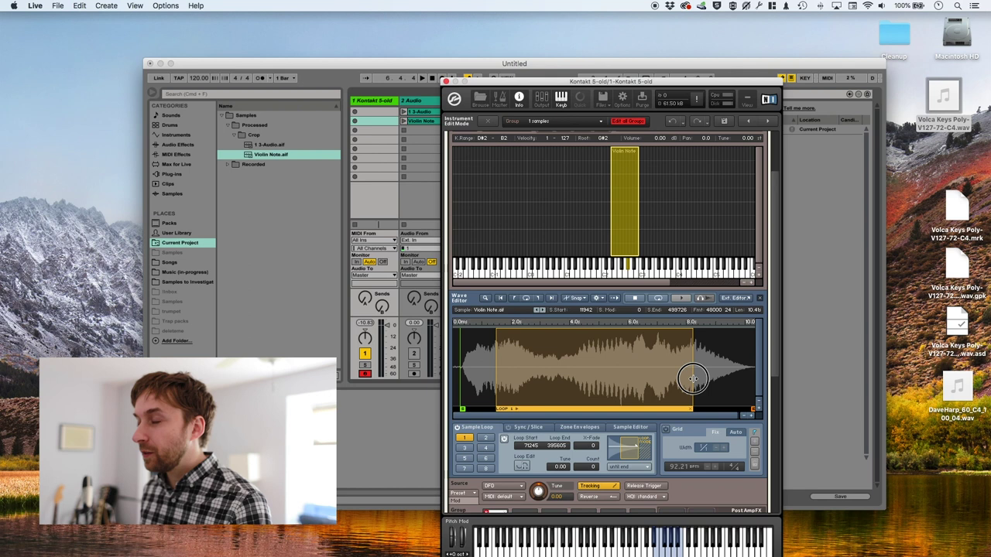
left_click(522, 465)
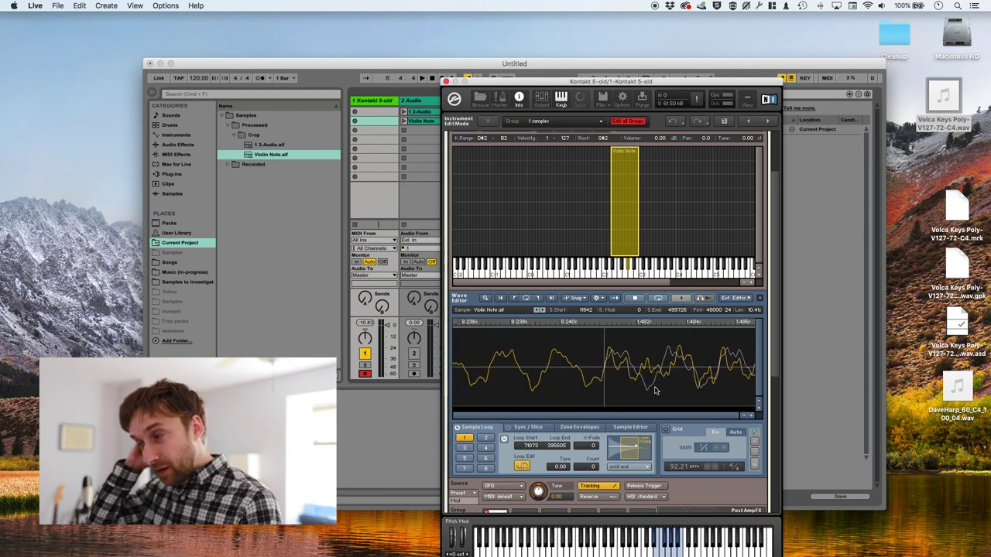
Turn off Loop Edit to see the whole violin waveform with its loop region
left_click(521, 465)
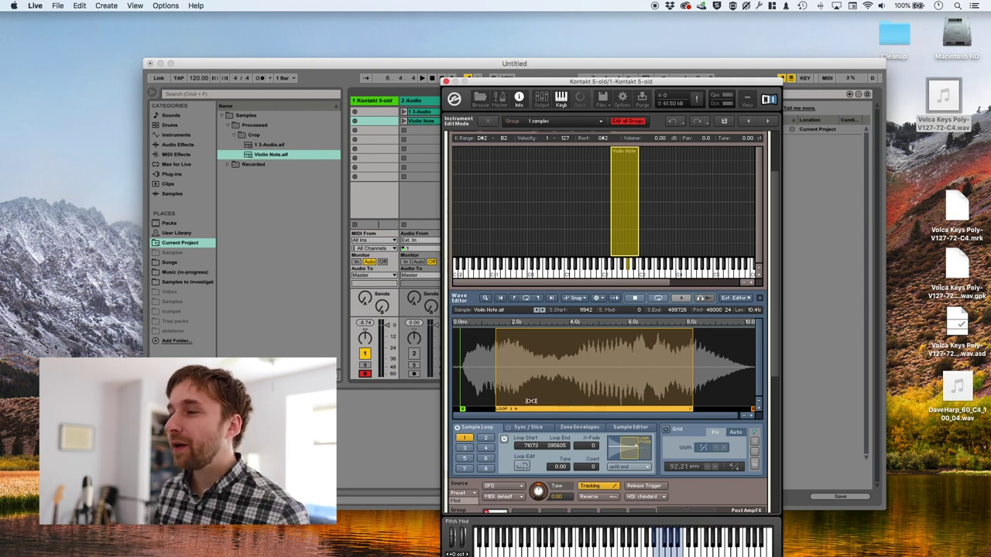
Narrow the Violin Note.aif loop to 174669–325202 and select the loop crossfade value for editing
left_click_drag(494, 382, 557, 379)
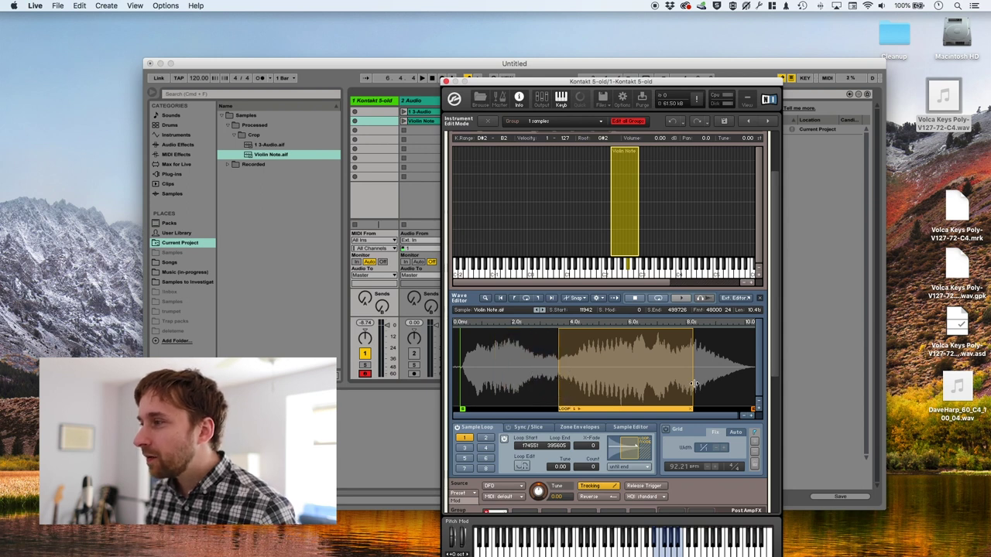
left_click_drag(693, 384, 650, 374)
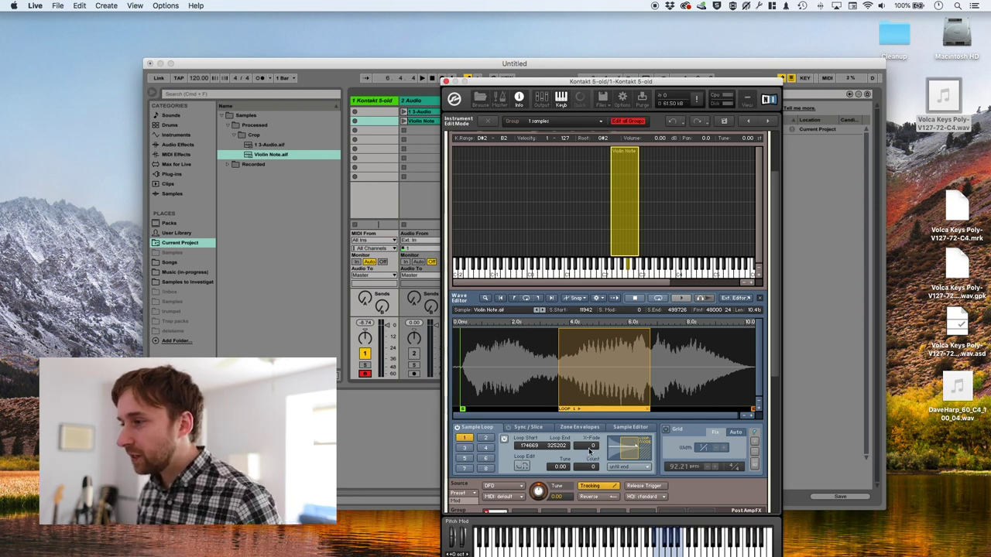
double_click(592, 447)
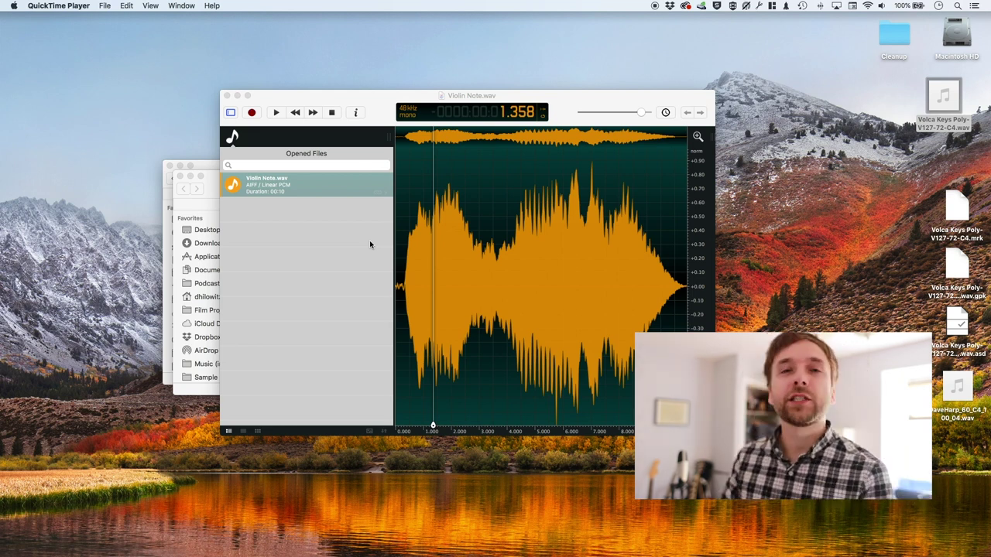
Select 1.48–2.20 s of Violin Note.wav, make it a region named Loop, and convert it to a loop
left_click(369, 245)
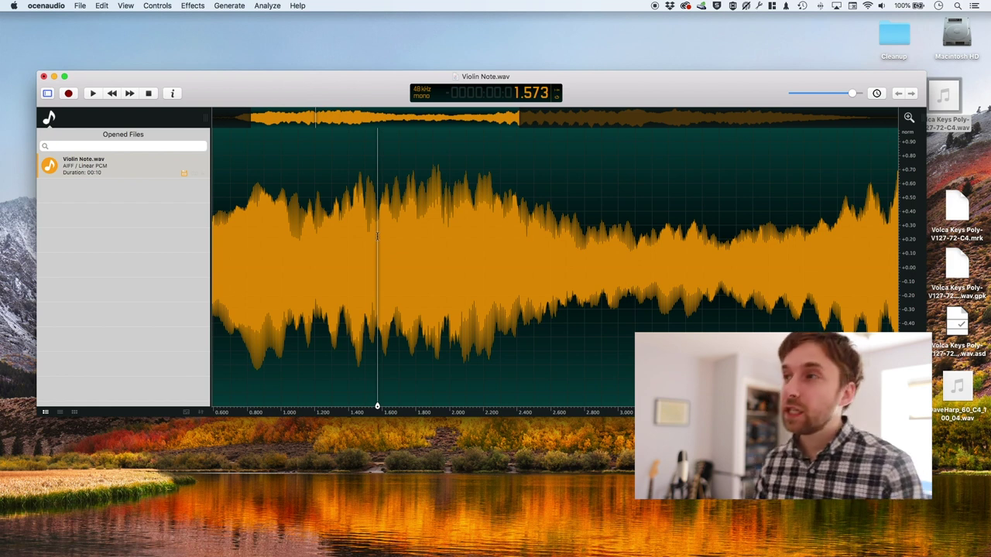
left_click_drag(361, 233, 482, 203)
right_click(405, 199)
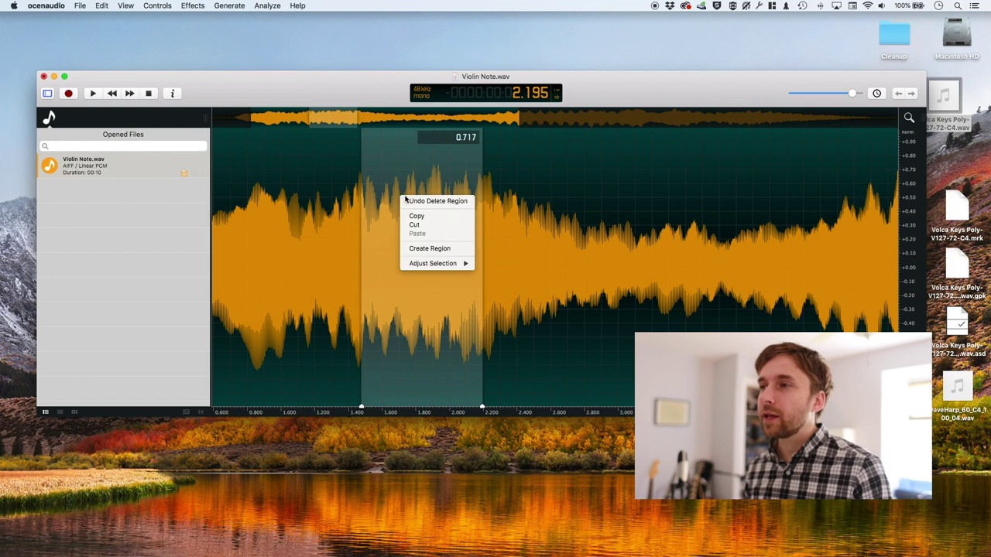
left_click(434, 249)
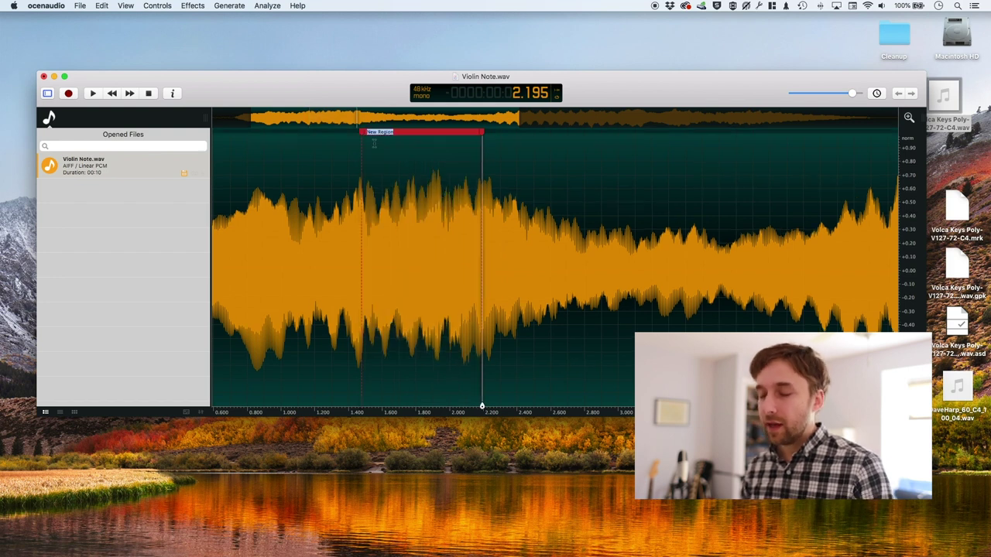
type("Loop")
key("Return")
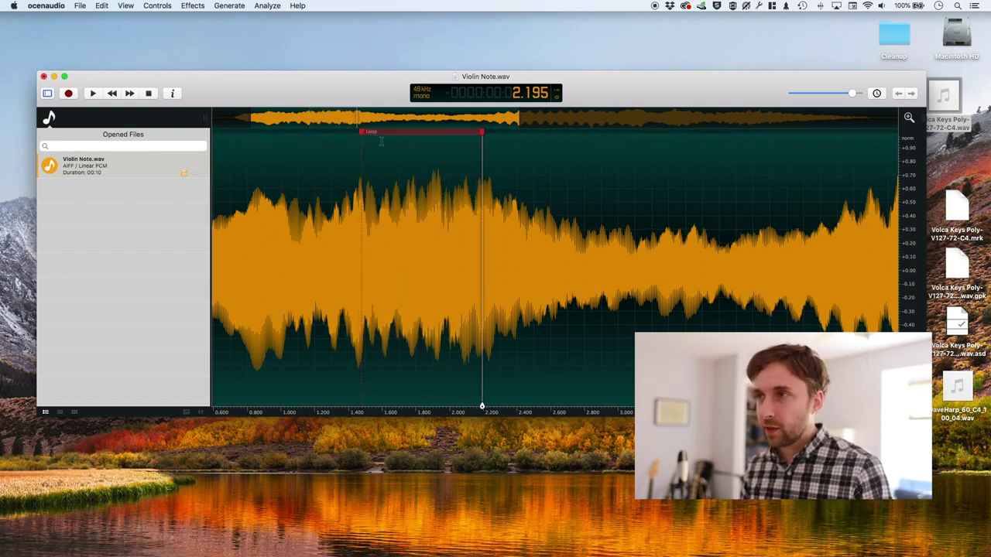
right_click(364, 133)
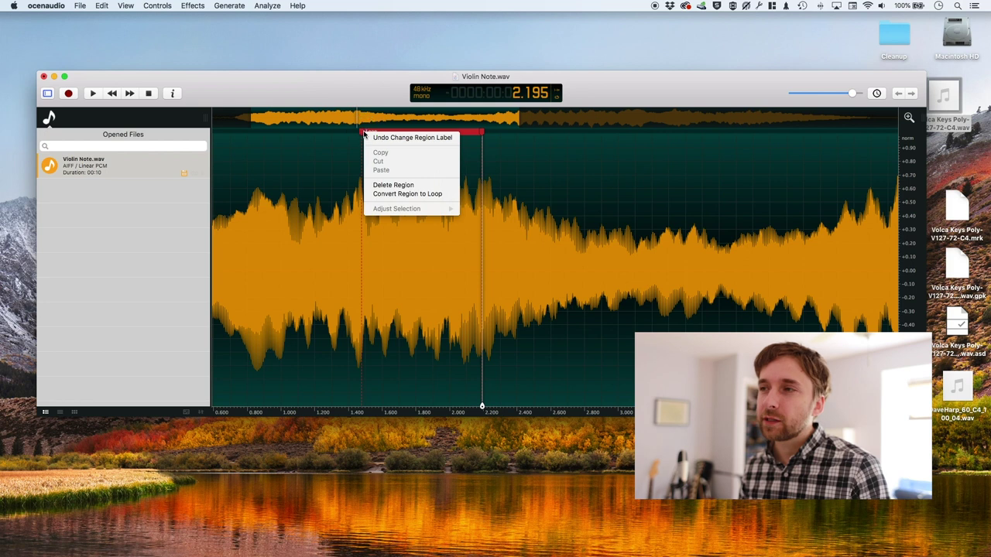
left_click(420, 195)
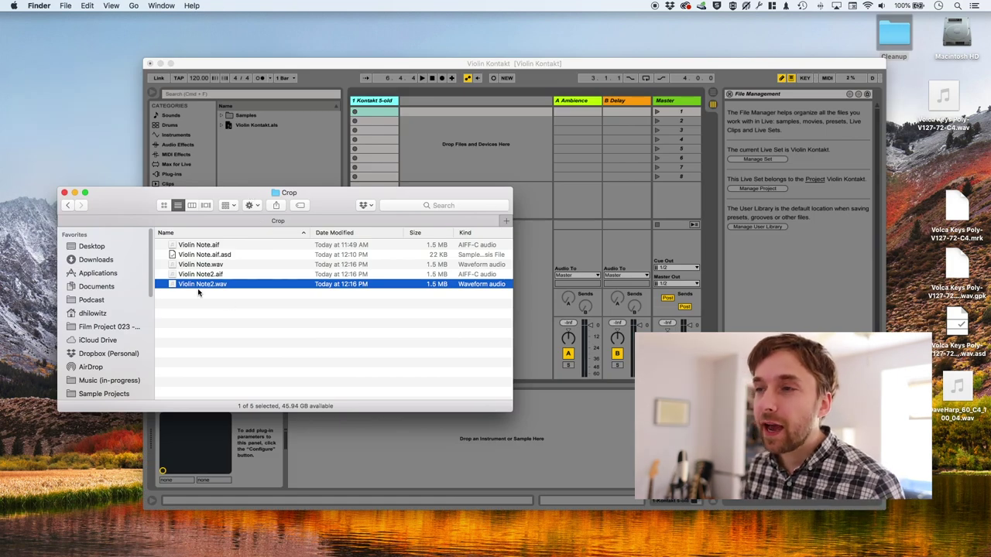
Load Violin Note2.wav into Kontakt's Mapping Editor and check its loop with Loop Edit
left_click_drag(186, 285, 288, 233)
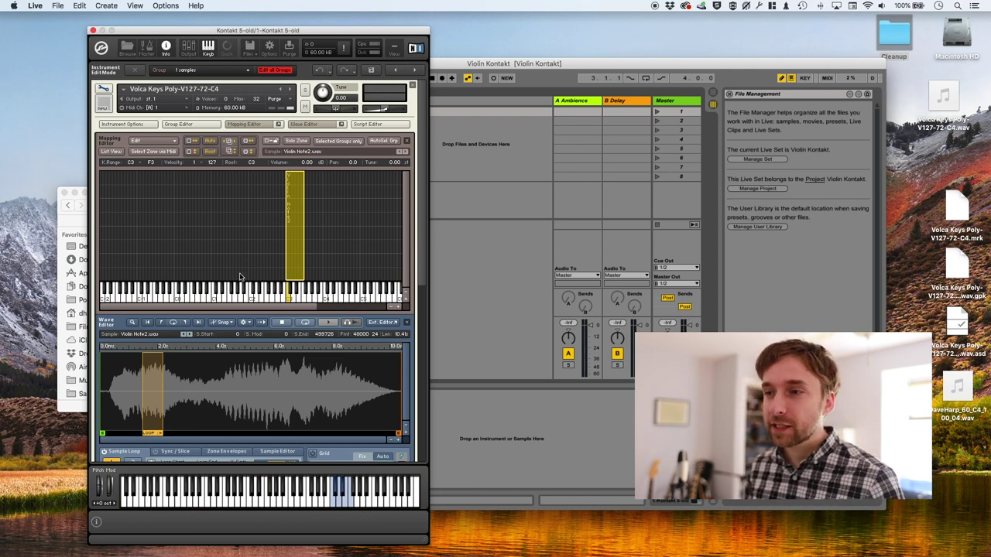
scroll(420, 275, "down", 5)
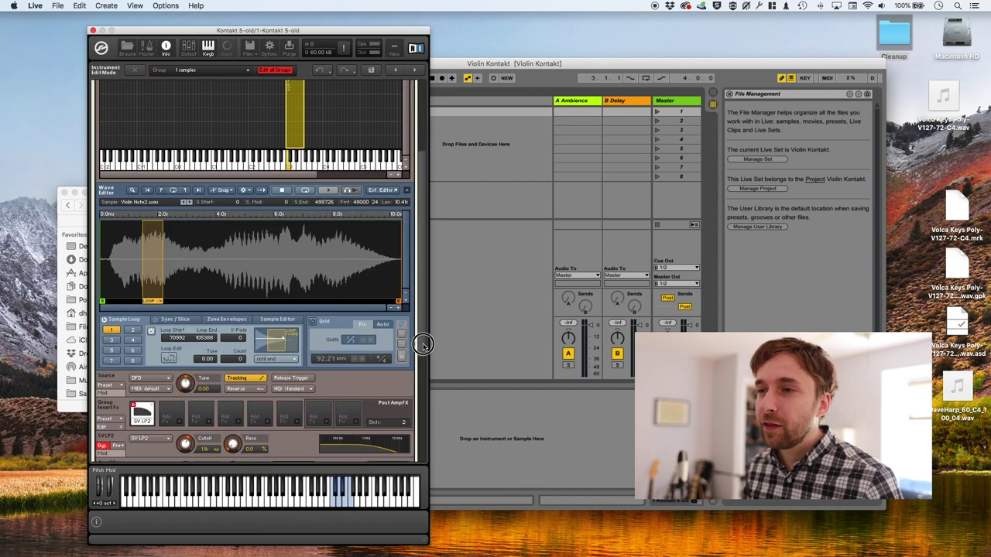
left_click(169, 358)
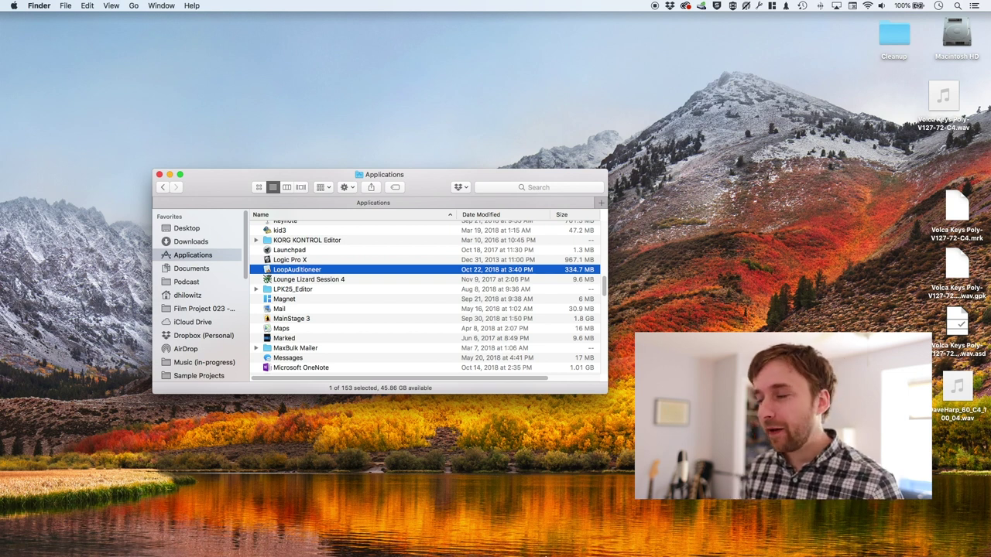
Open LoopAuditioneer 0.8.2 from Finder's Applications list
mouse_move(569, 551)
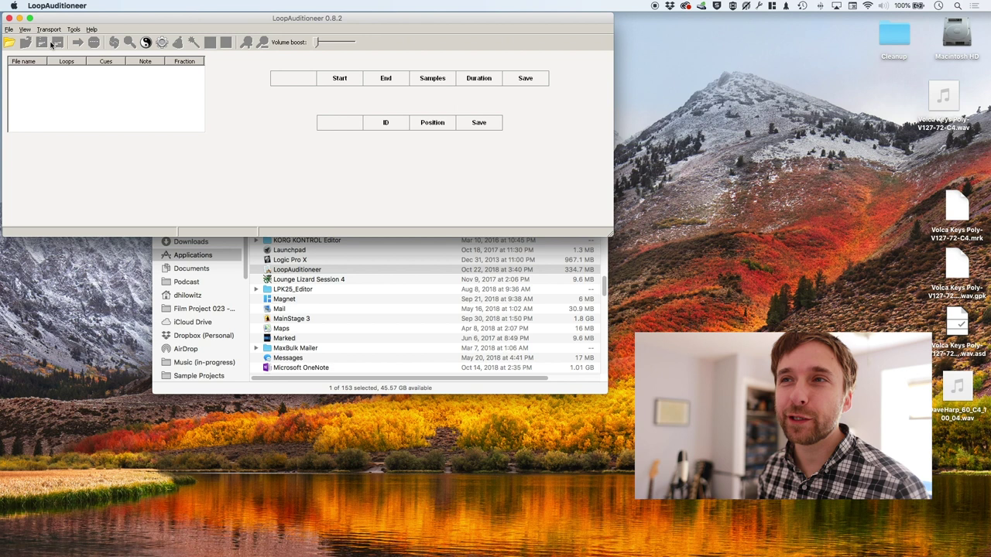
Load the Crop folder's samples and open Violin Note2.wav, showing Loop 1 at 70992–105387
left_click(10, 42)
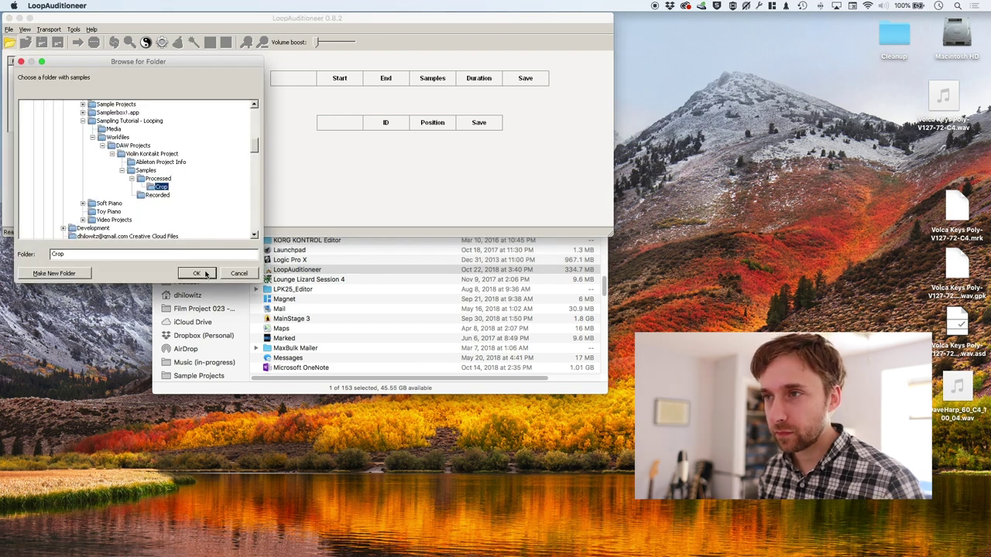
left_click(156, 196)
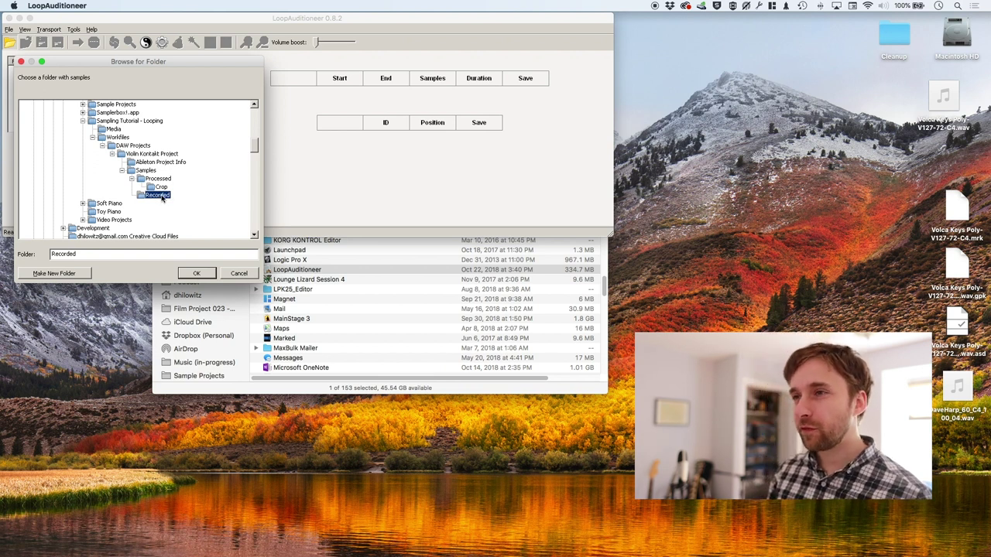
left_click(162, 188)
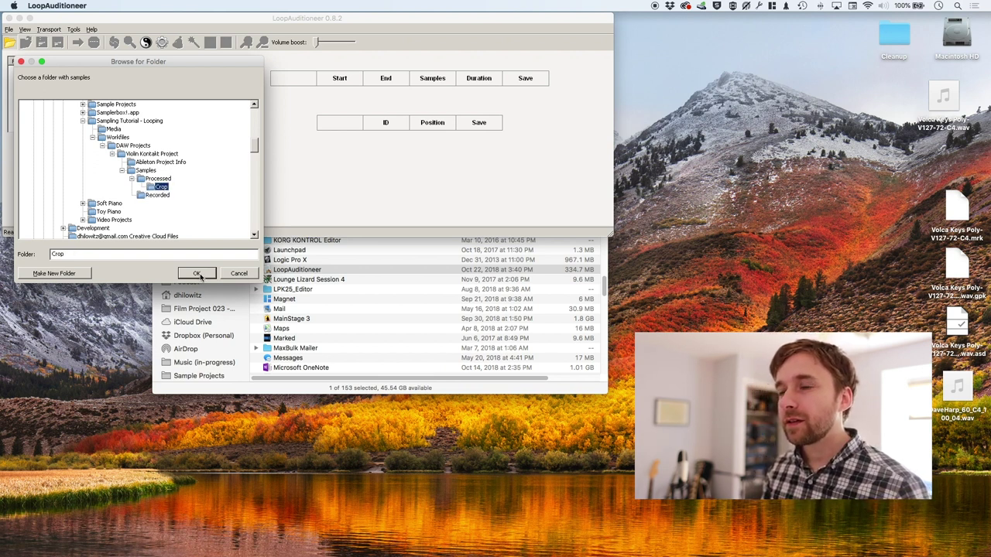
left_click(198, 273)
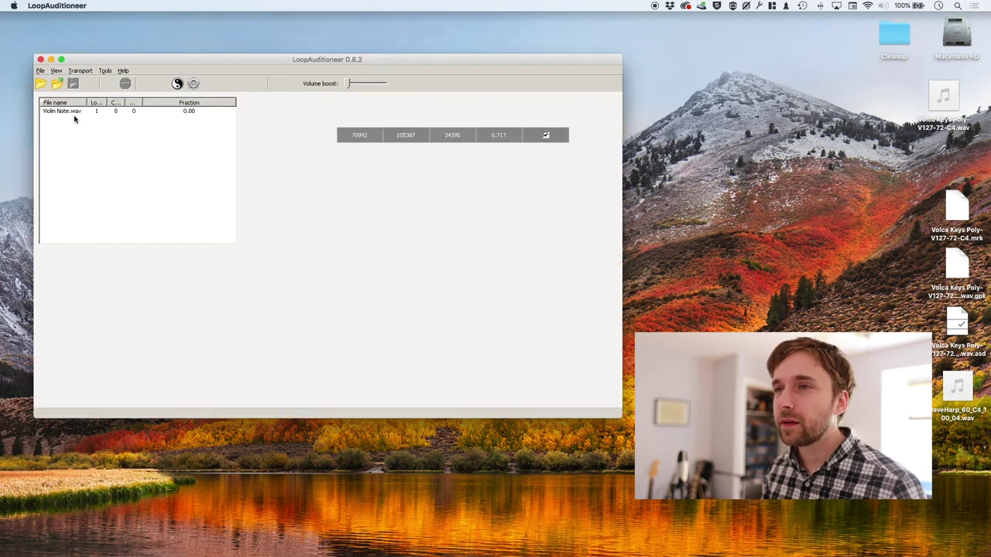
left_click(74, 117)
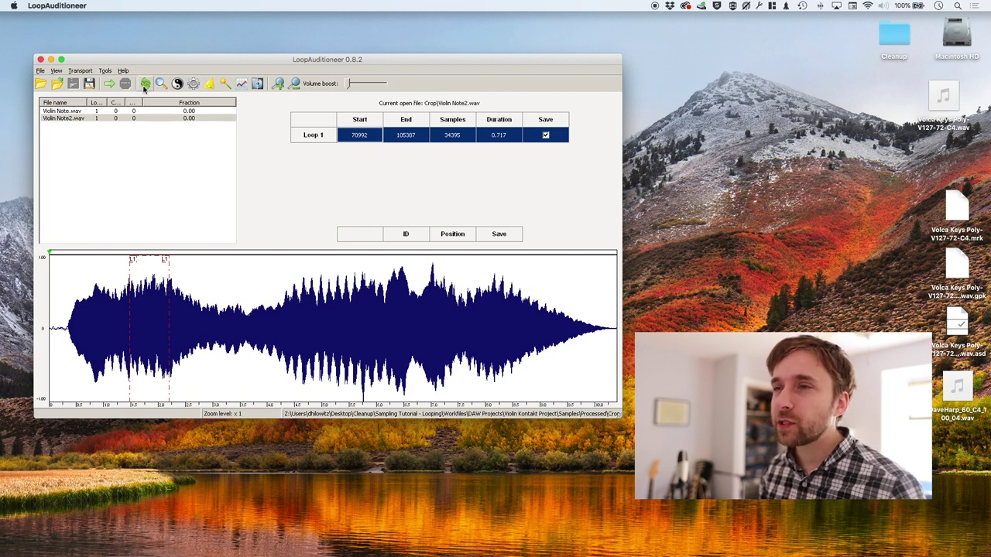
left_click(105, 72)
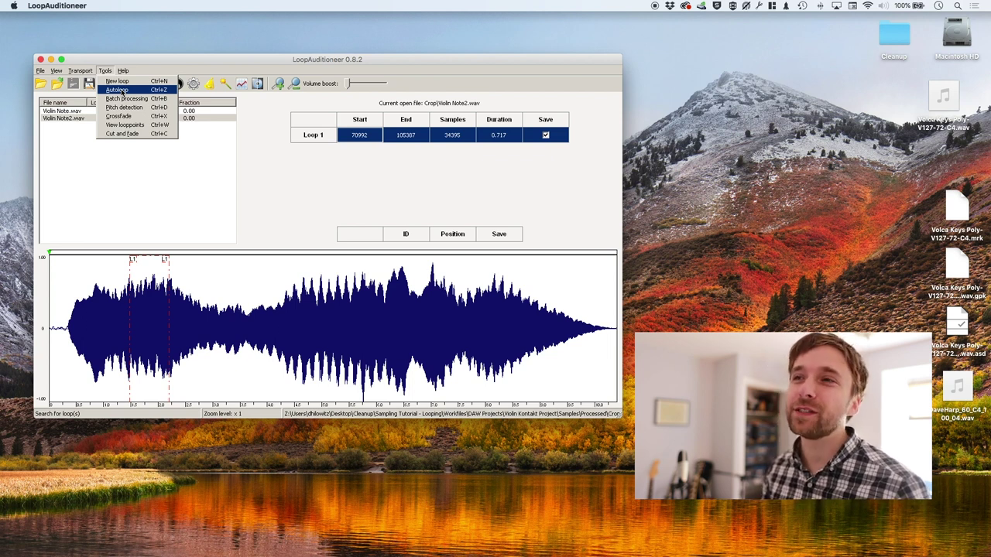
left_click(126, 92)
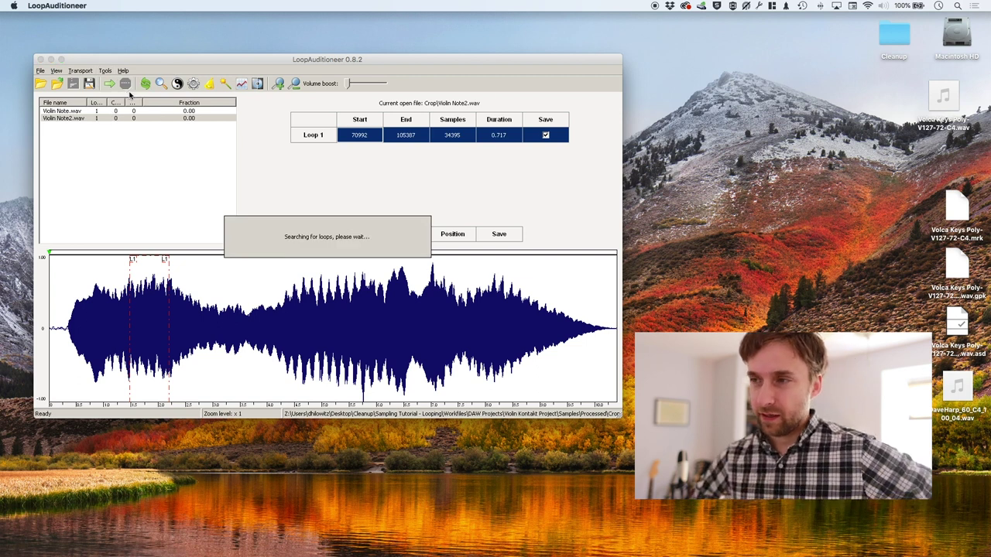
left_click(492, 300)
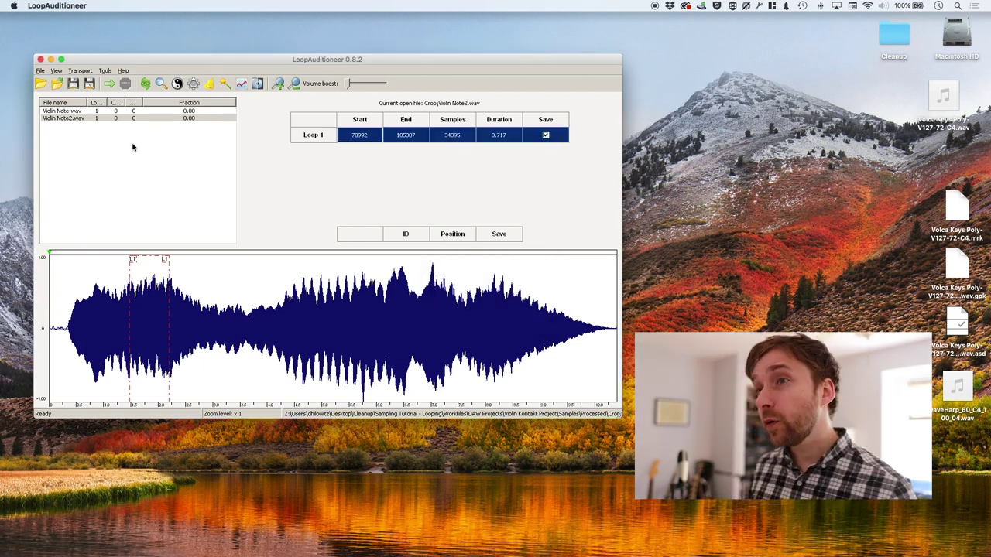
left_click(113, 71)
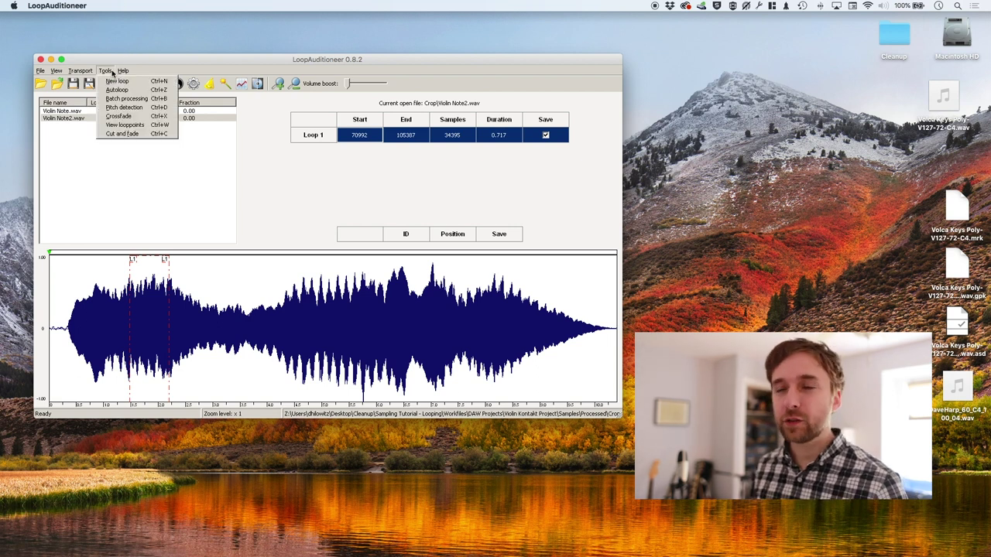
left_click(113, 71)
left_click(107, 71)
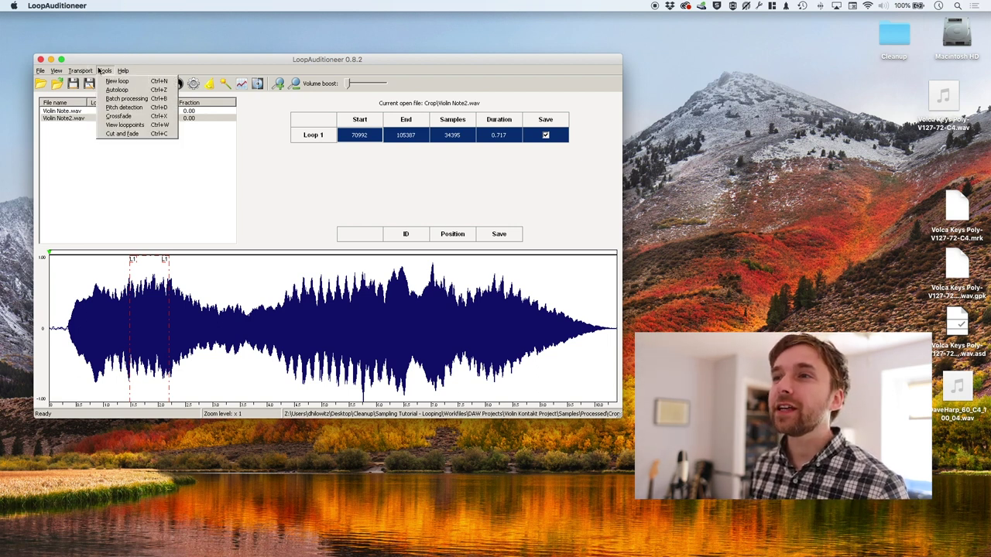
left_click(140, 127)
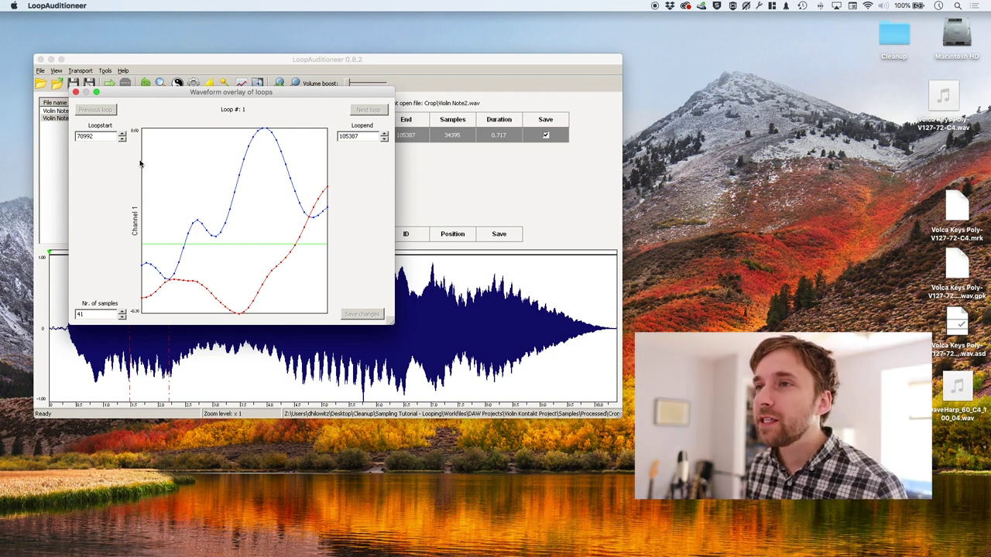
Nudge Loop 1's start slightly earlier to 70974
left_click(122, 138)
left_click(121, 138)
left_click(122, 139)
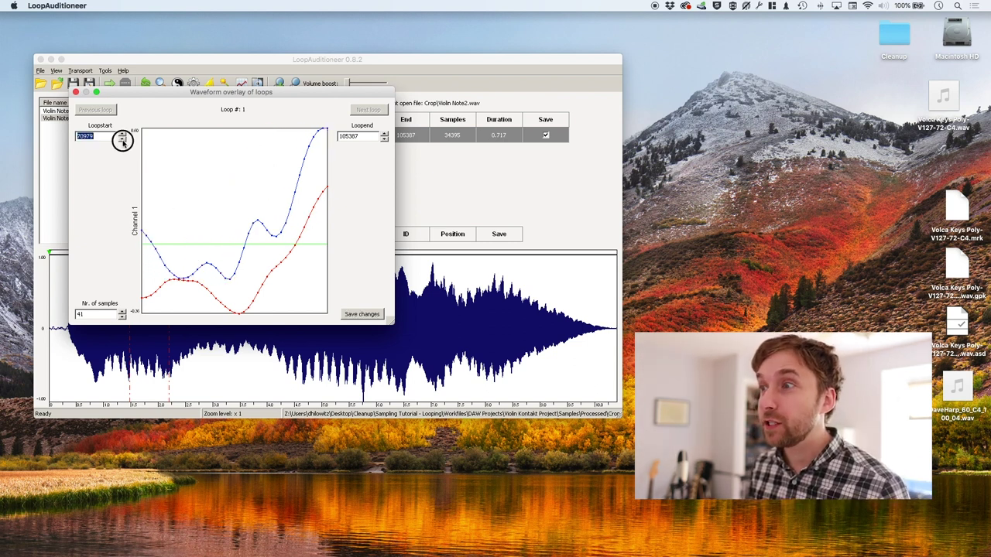
left_click(121, 139)
left_click(122, 134)
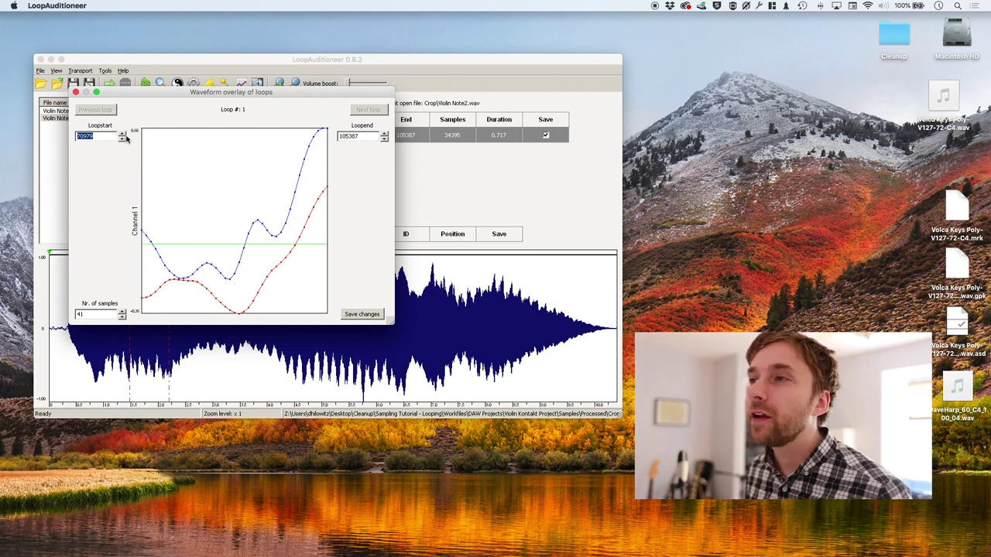
Move Loop 1's end down to 105364 and save the adjusted loop points
left_click(385, 139)
left_click(384, 138)
left_click(384, 138)
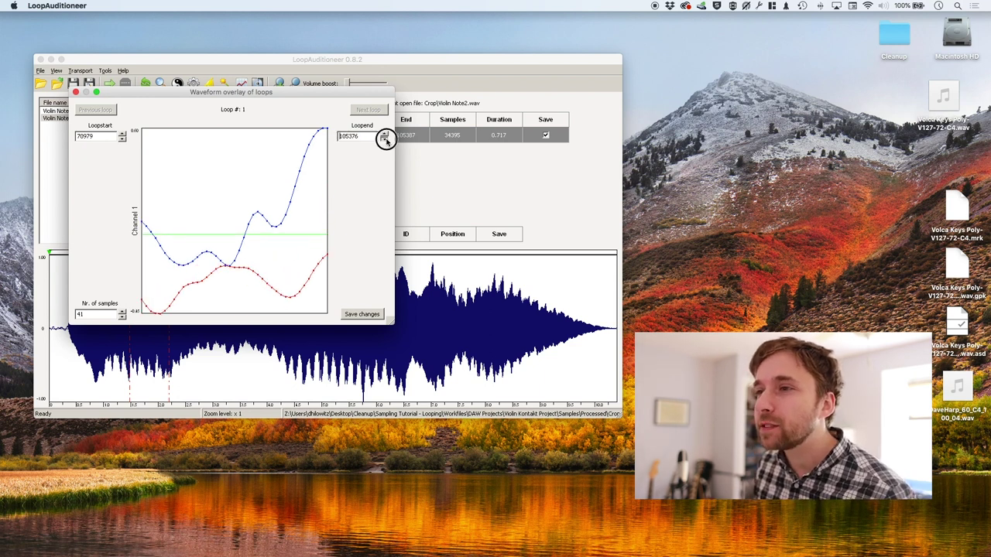
left_click(385, 139)
left_click(385, 139)
left_click(385, 139)
left_click(385, 138)
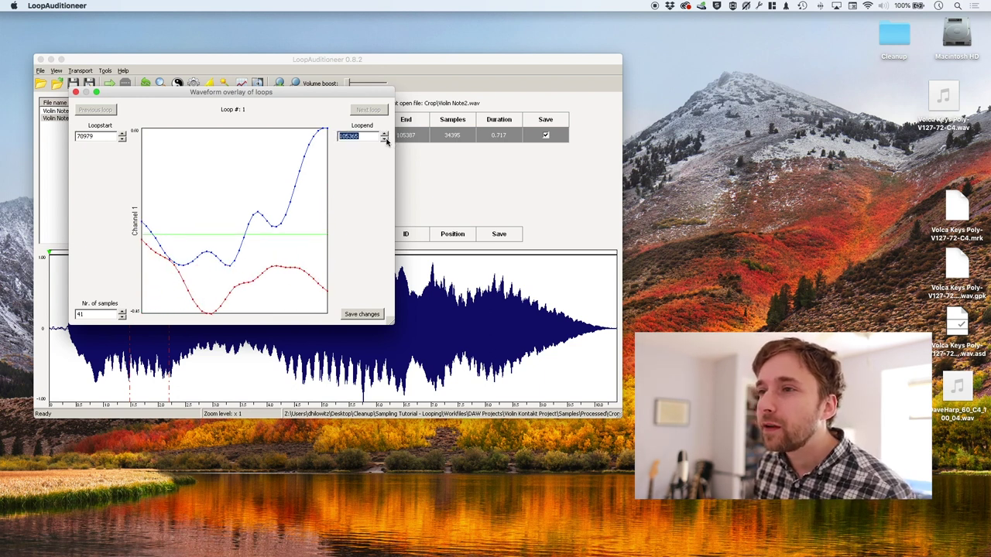
left_click(385, 139)
key("Return")
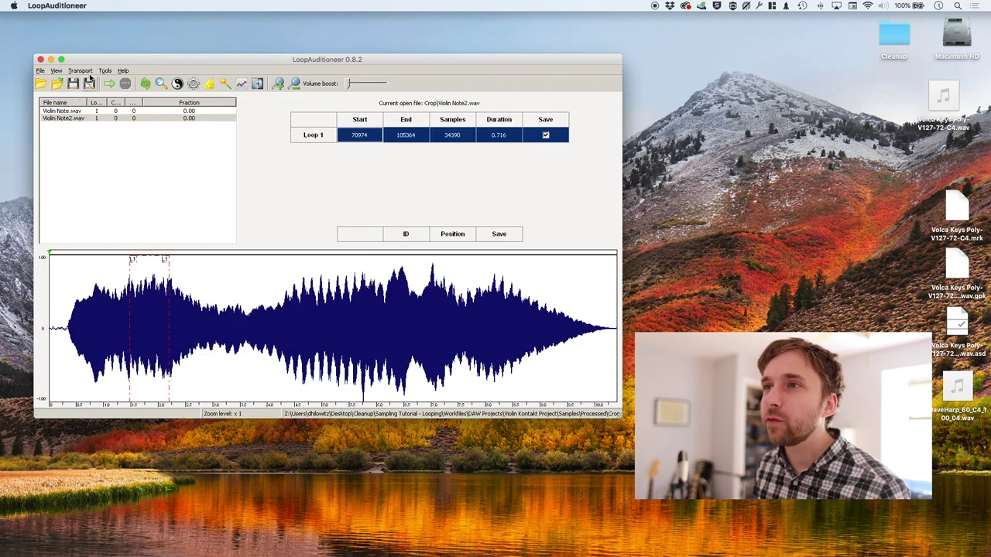
Play and stop the loop, then bring up Loop 1's crossfade settings (Linear, 50 ms)
key("space")
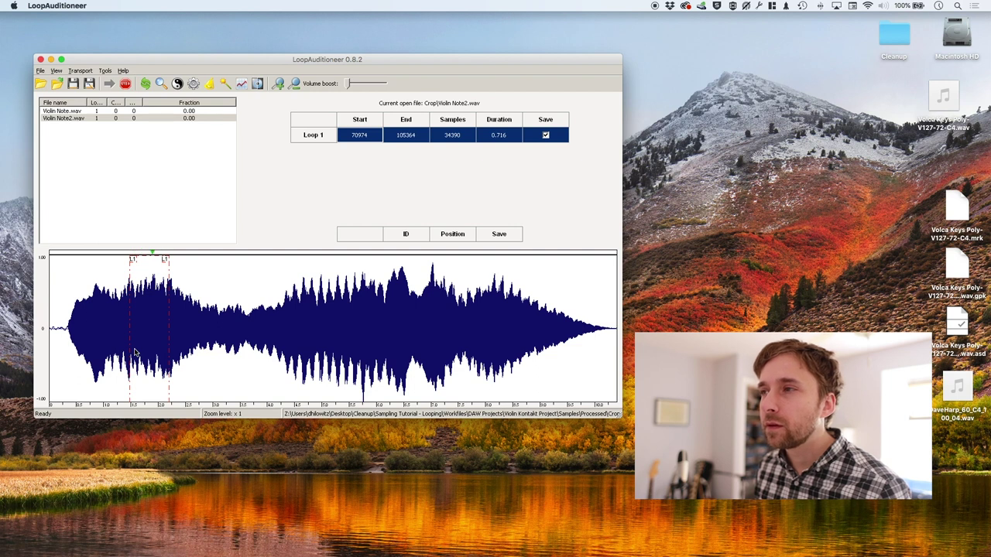
key("space")
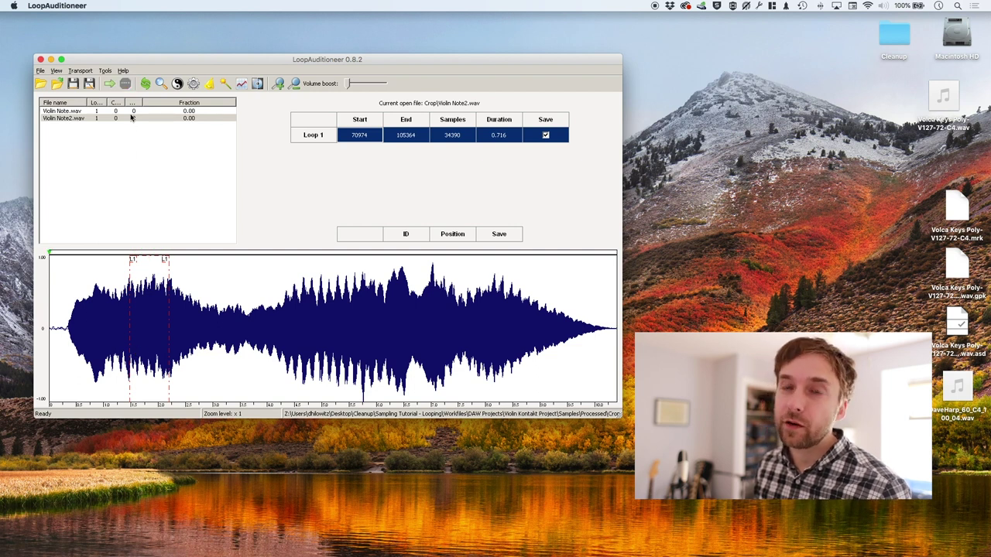
left_click(104, 71)
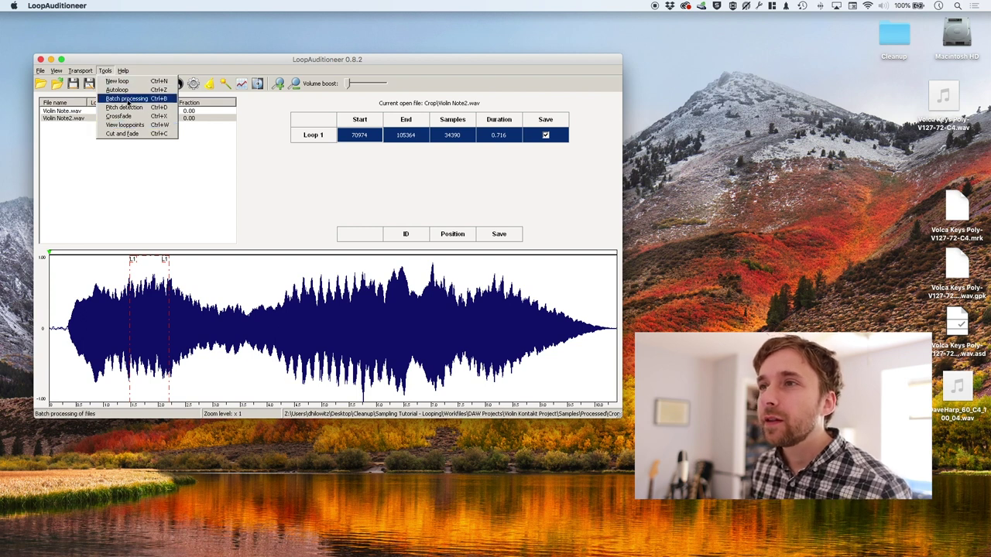
left_click(124, 116)
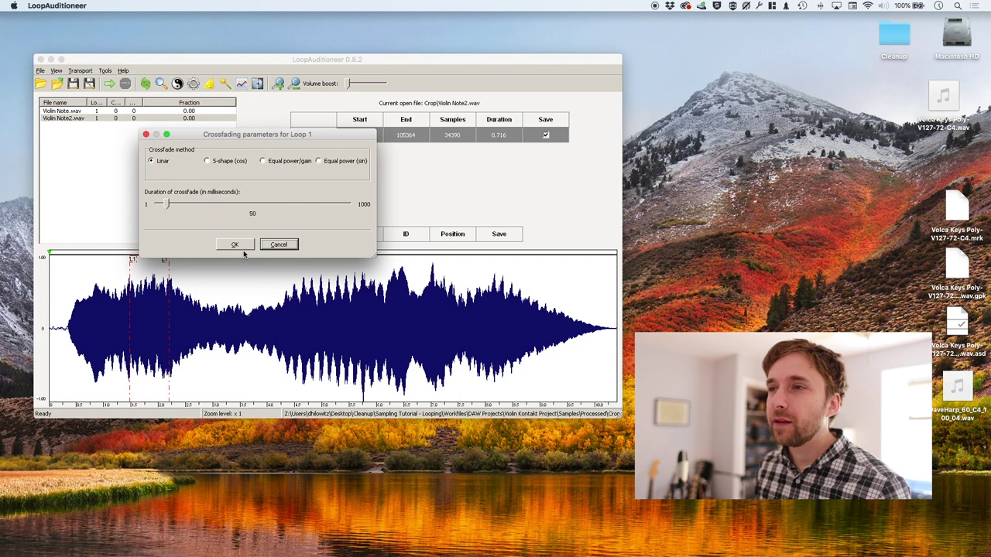
Apply a 377 ms linear crossfade to Loop 1, audition it, and open pitch detection
left_click_drag(169, 203, 229, 203)
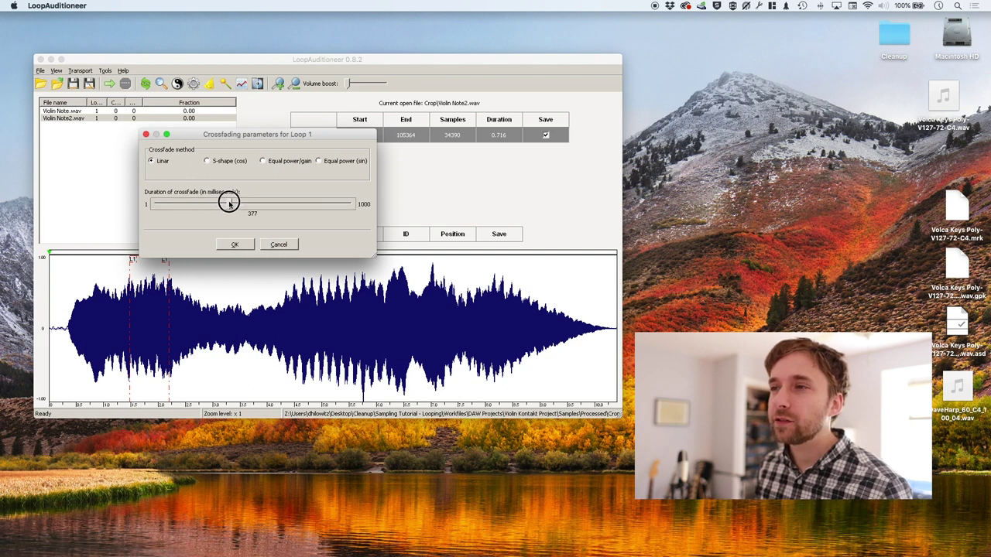
left_click(246, 246)
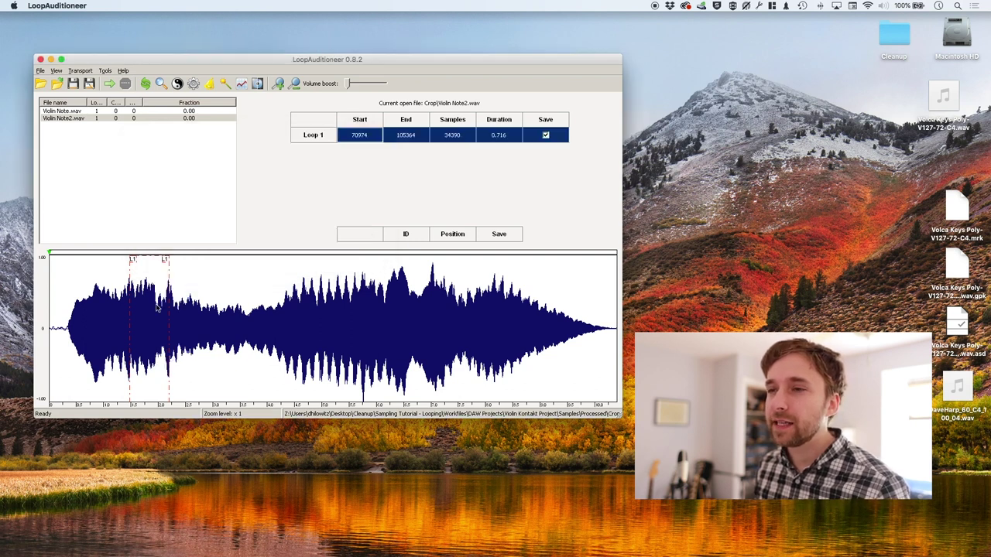
key("space")
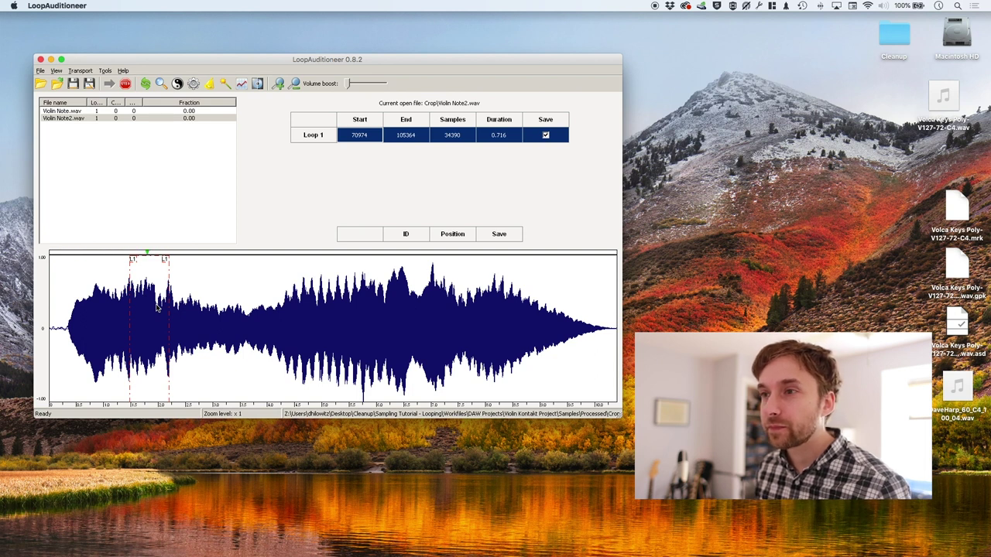
key("space")
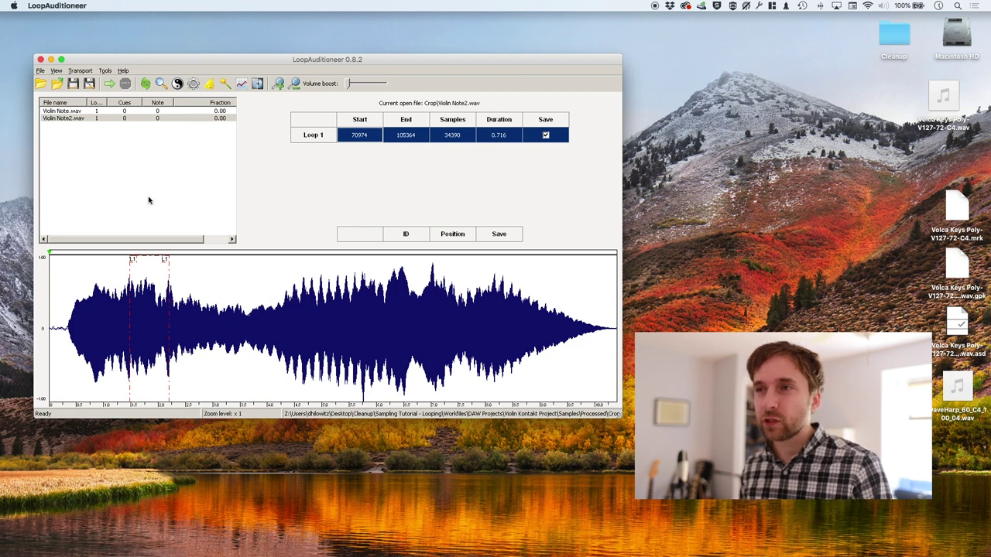
left_click(105, 72)
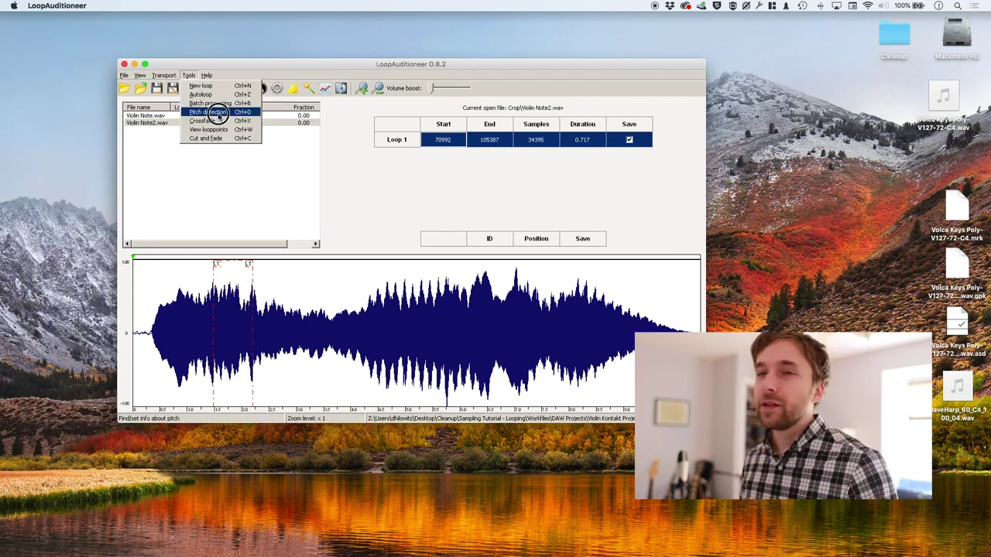
left_click(217, 112)
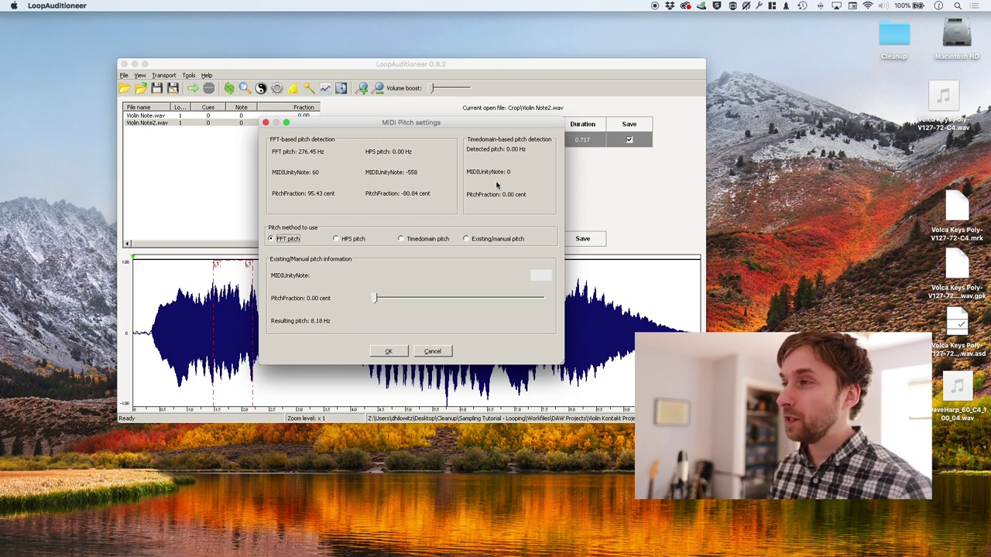
Cancel the MIDI Pitch settings unchanged and search Spotlight for WaveLab
left_click(433, 350)
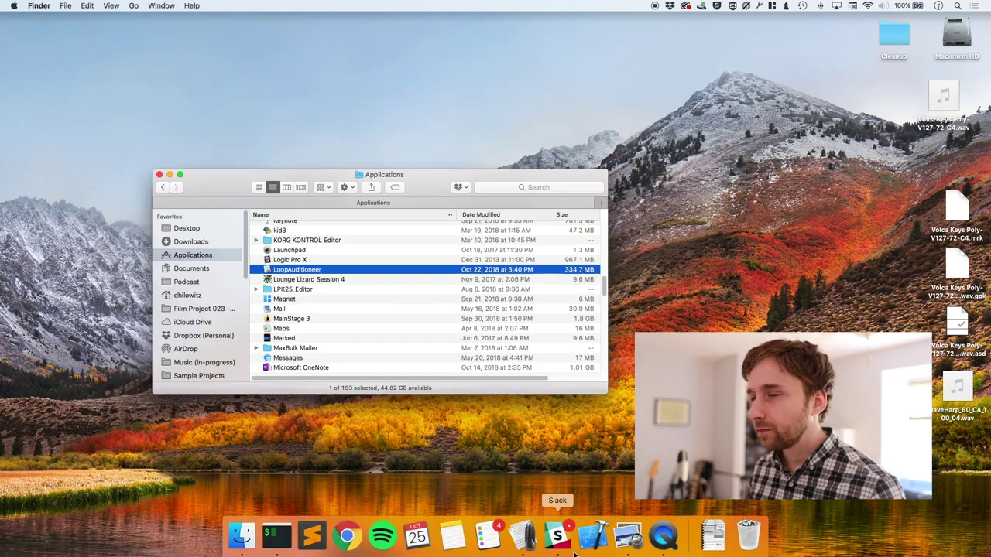
key("super+space")
Launch WaveLab Elements and open Violin Note.wav in the audio editor
type("wavelab")
key("Return")
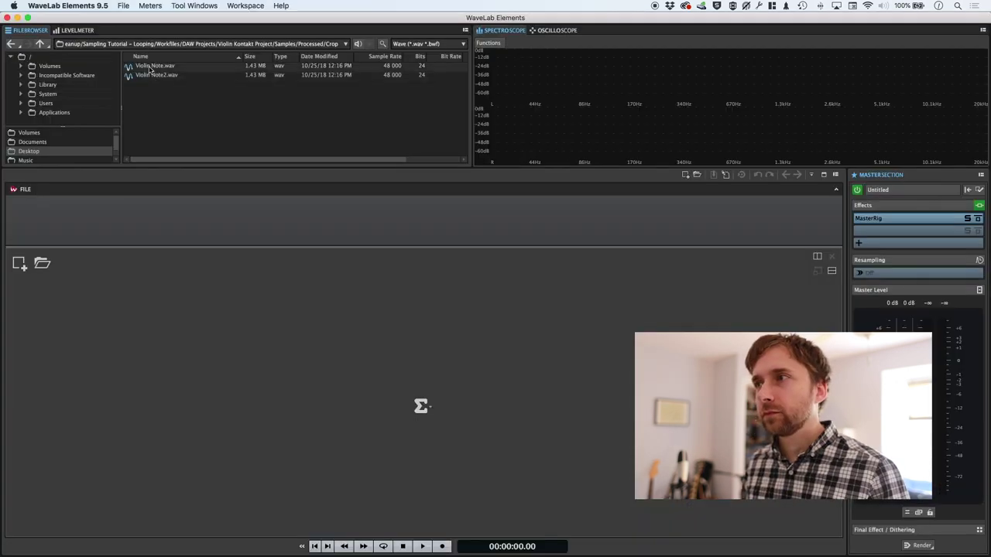
left_click_drag(155, 65, 168, 326)
left_click(169, 189)
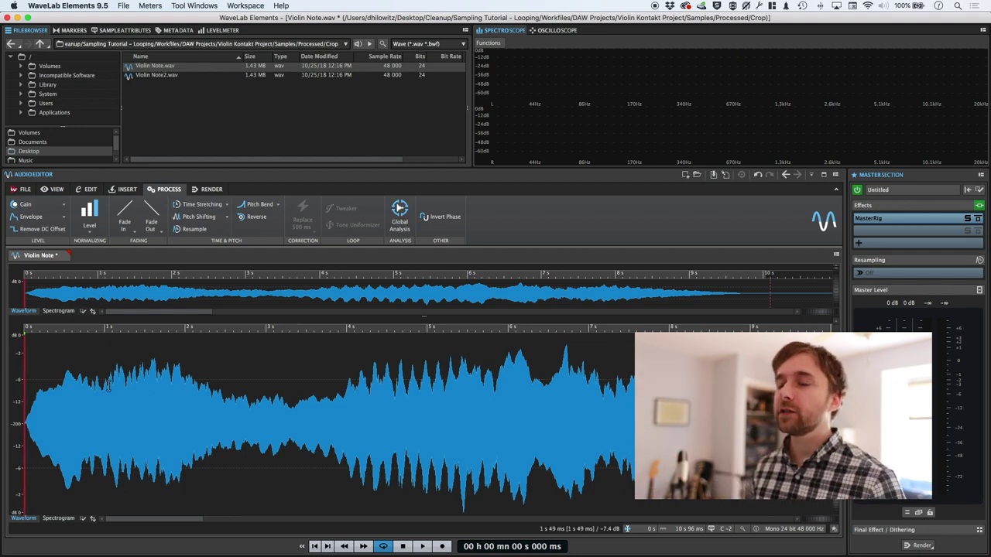
Create loop markers from a short section near the note's start and play the loop
left_click_drag(111, 387, 179, 395)
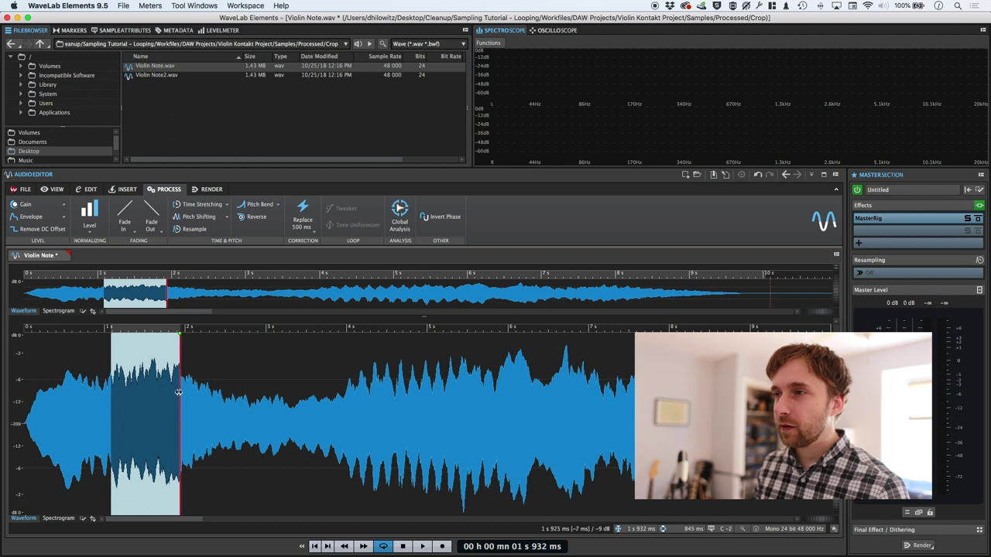
right_click(157, 372)
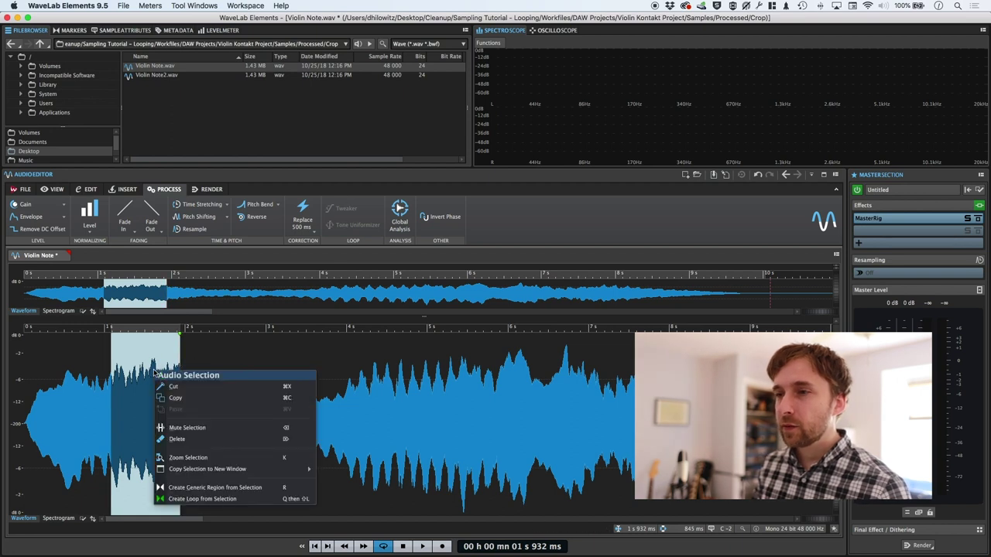
left_click(233, 498)
left_click(149, 416)
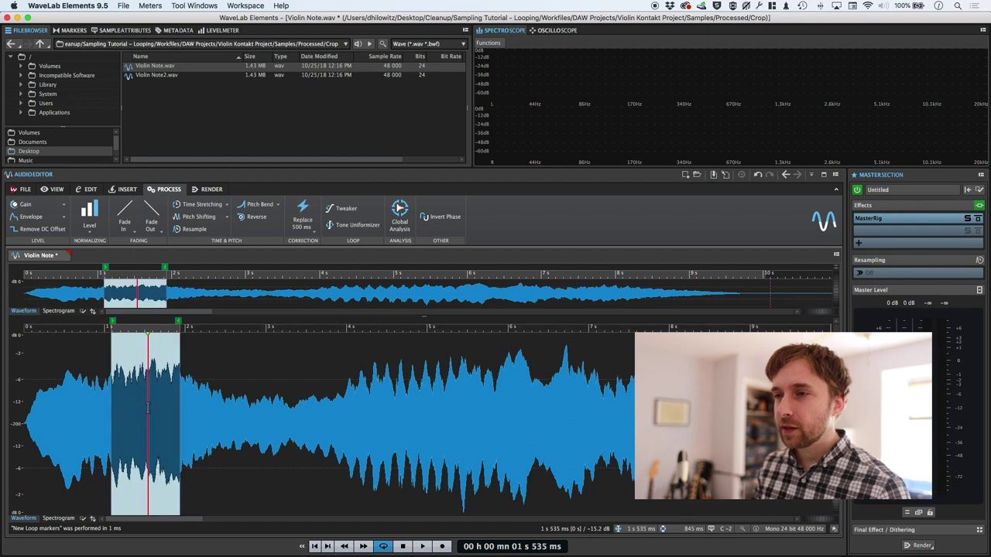
double_click(149, 416)
key("space")
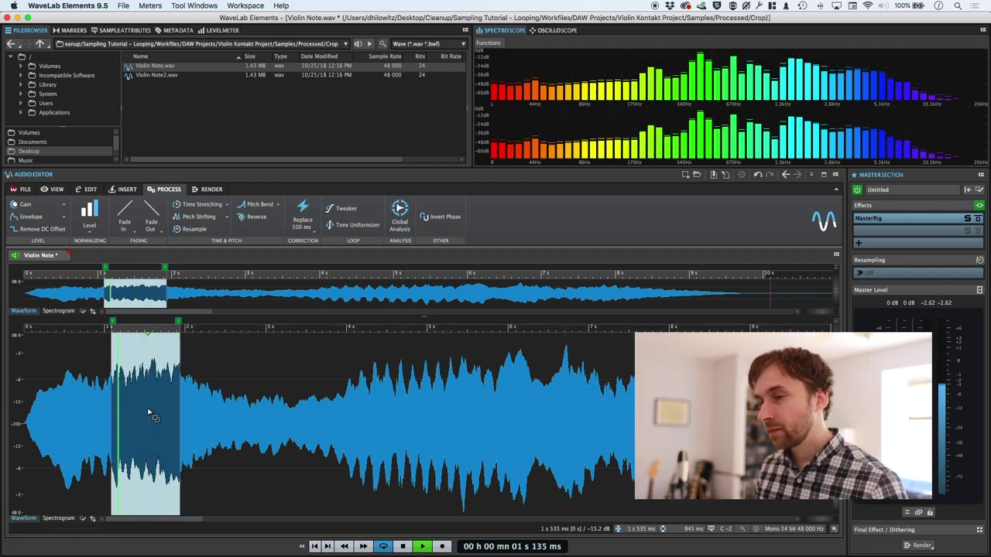
Open the Loop Tweaker and settle the loop end at 1 s 845 ms
left_click(344, 212)
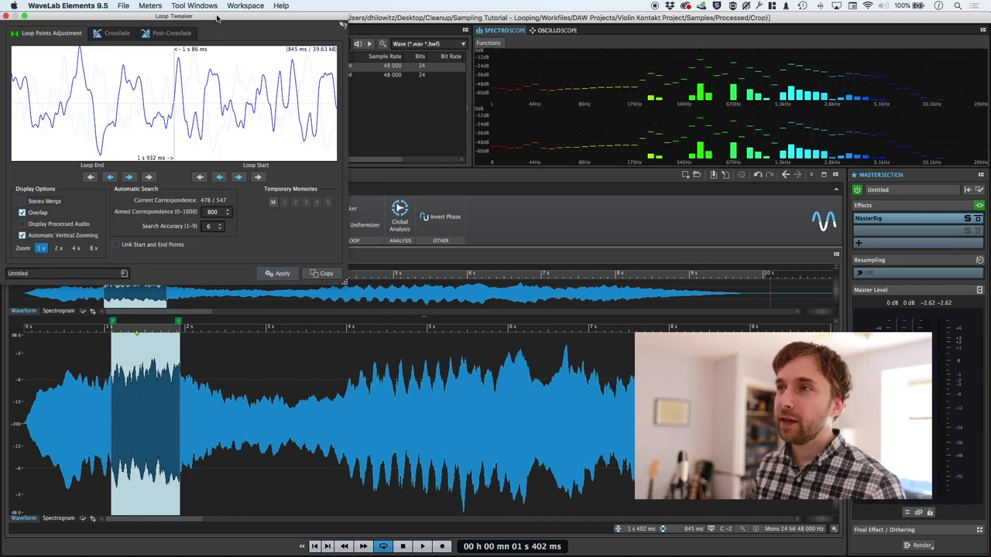
left_click_drag(217, 17, 266, 86)
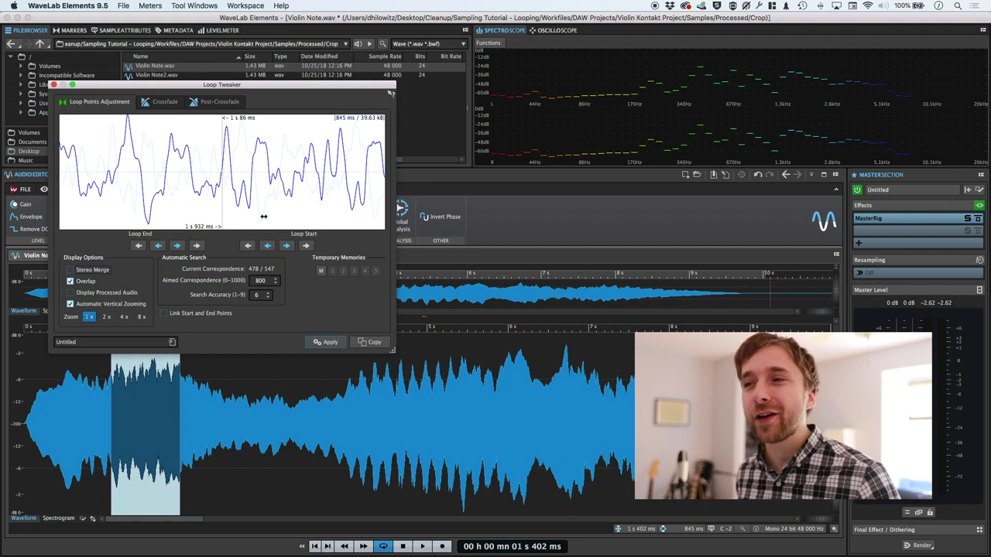
left_click_drag(195, 84, 331, 48)
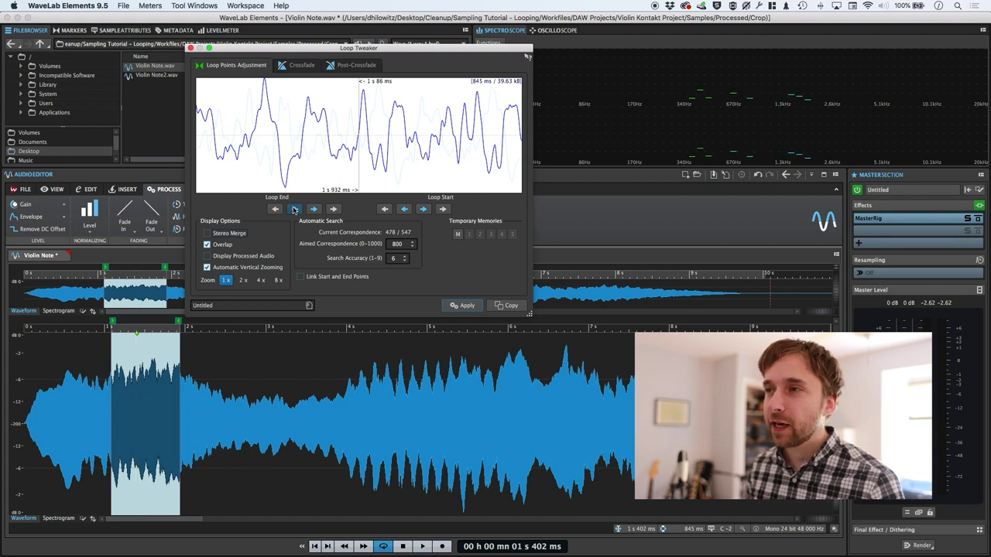
left_click(294, 210)
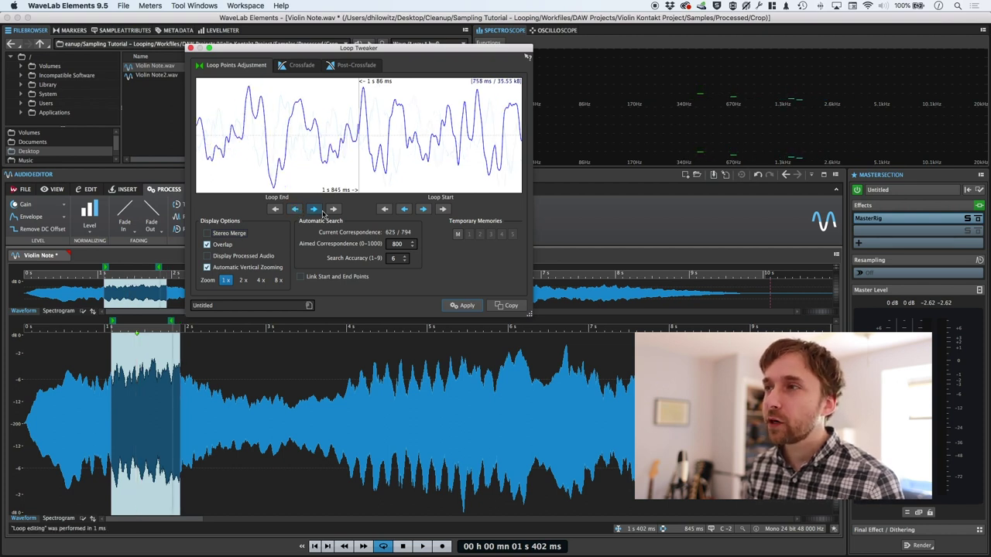
left_click(313, 210)
left_click(294, 210)
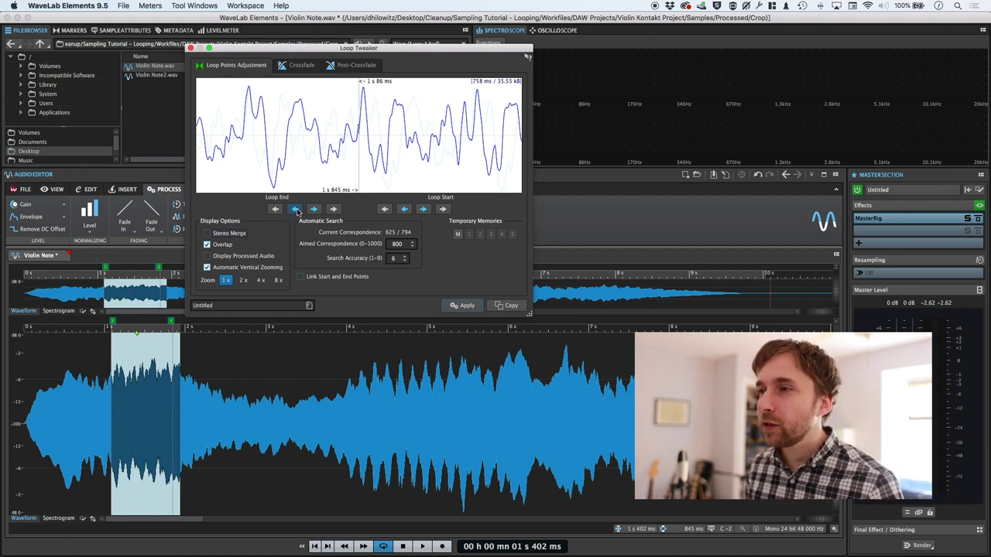
left_click(296, 210)
left_click(295, 210)
left_click(314, 209)
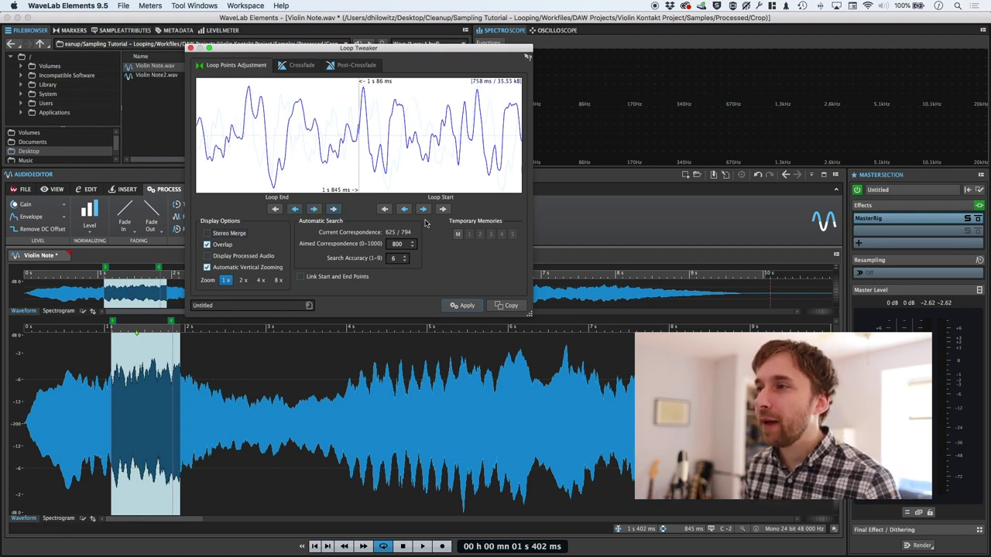
Shift the loop start later to 1 s 127 ms and audition the adjusted loop
left_click(423, 210)
left_click(423, 209)
left_click(424, 210)
left_click(424, 210)
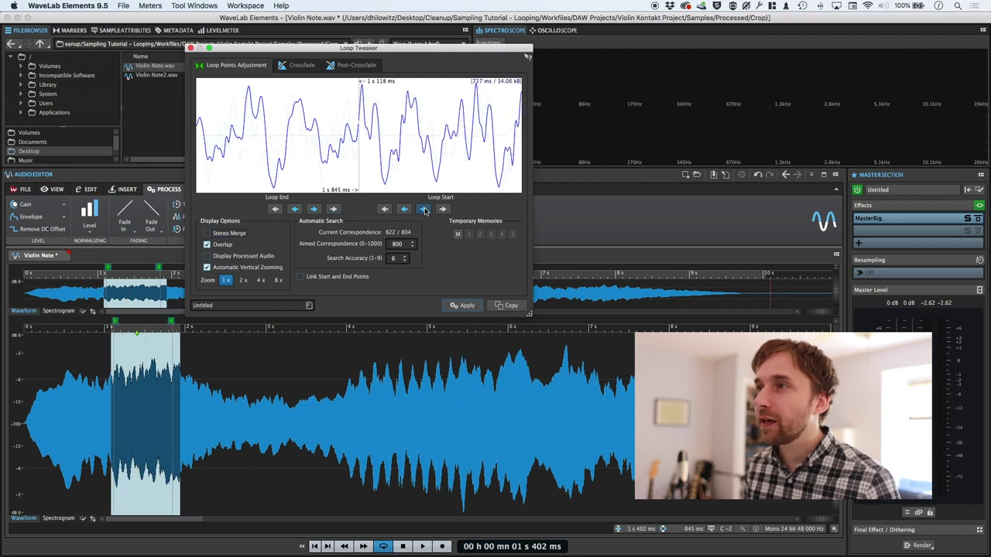
left_click(423, 210)
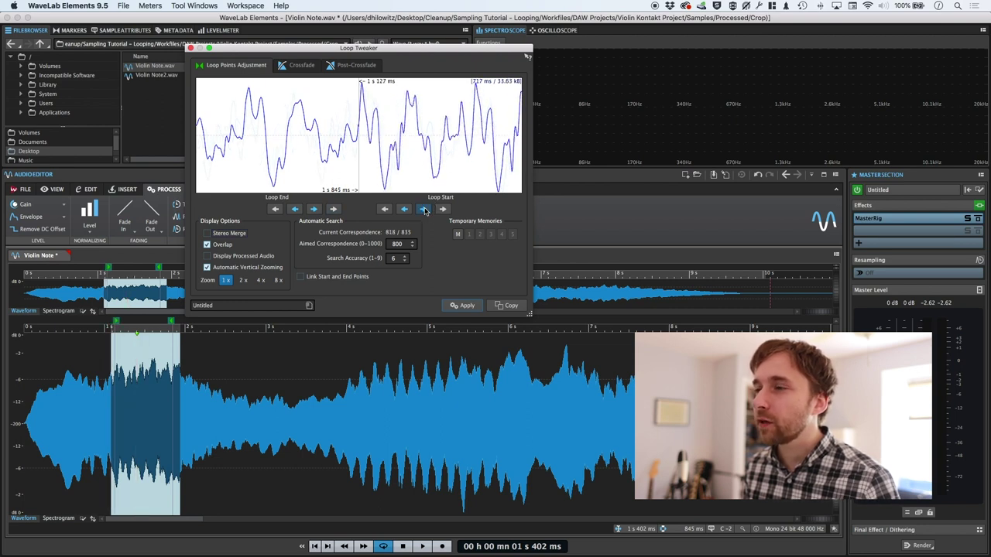
left_click(403, 546)
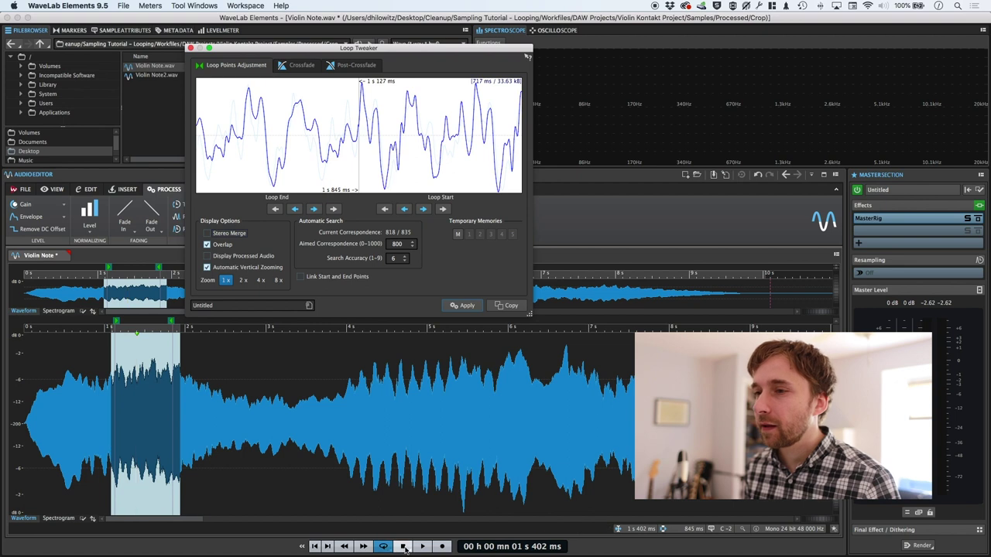
left_click(422, 546)
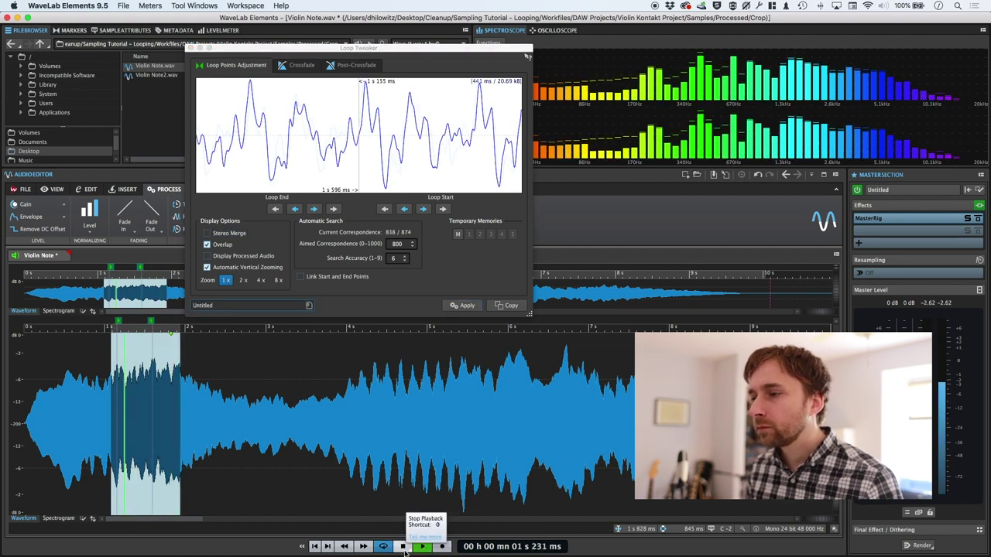
left_click(403, 546)
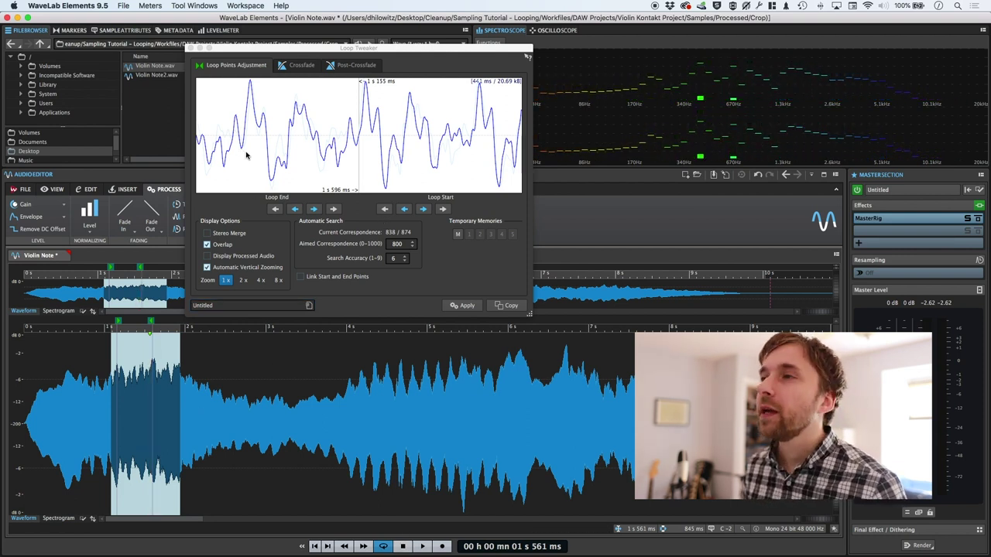
Review the Crossfade and Post-Crossfade settings, then apply the loop crossfade
left_click(295, 66)
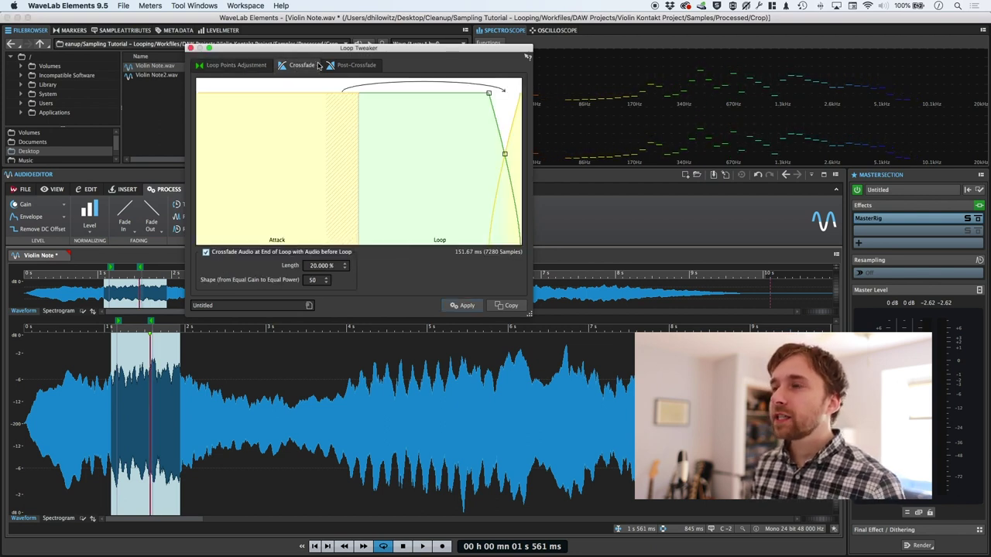
left_click(352, 65)
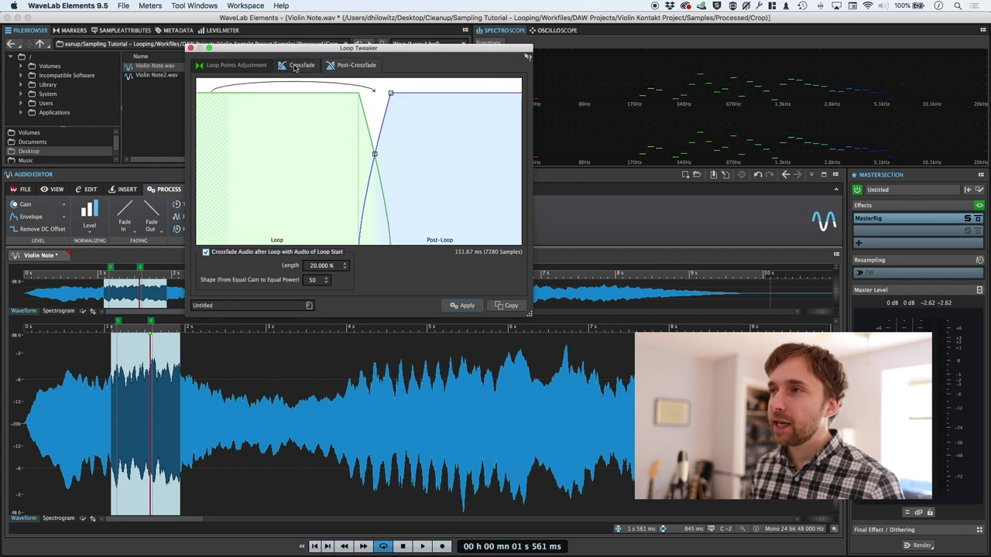
left_click(298, 65)
left_click(229, 66)
left_click(461, 306)
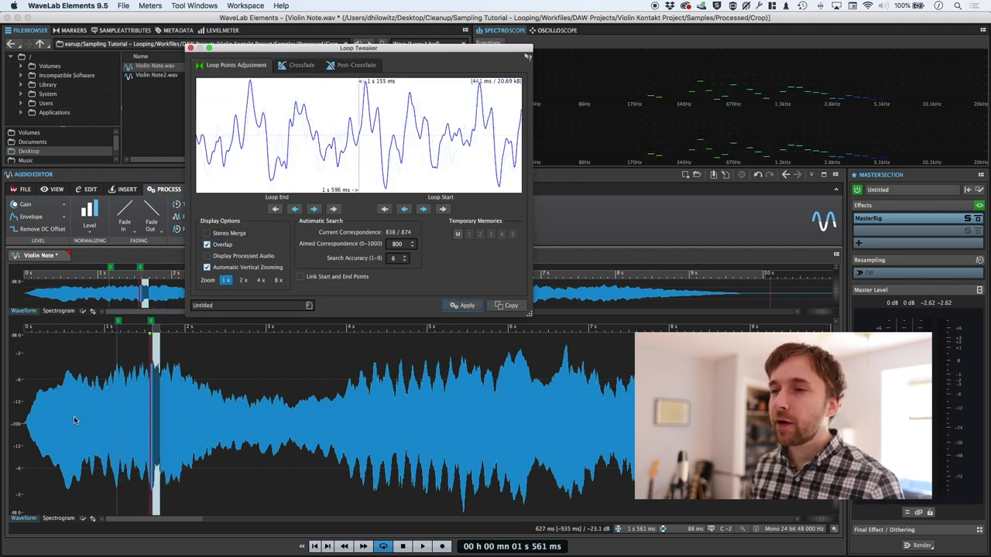
Play the note from about 377 ms, then undo the loop edit and close the Loop Tweaker
left_click(54, 398)
key("space")
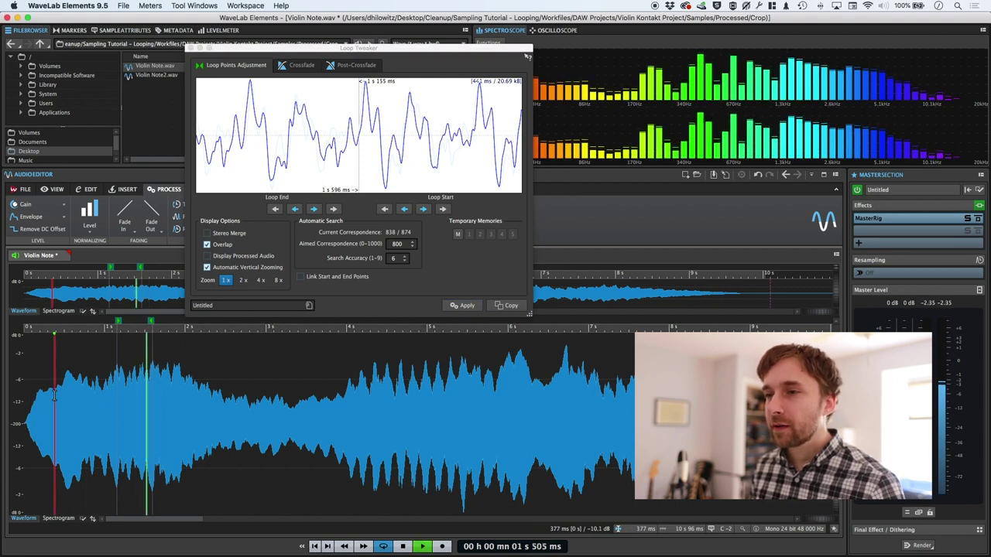
key("space")
key("super+z")
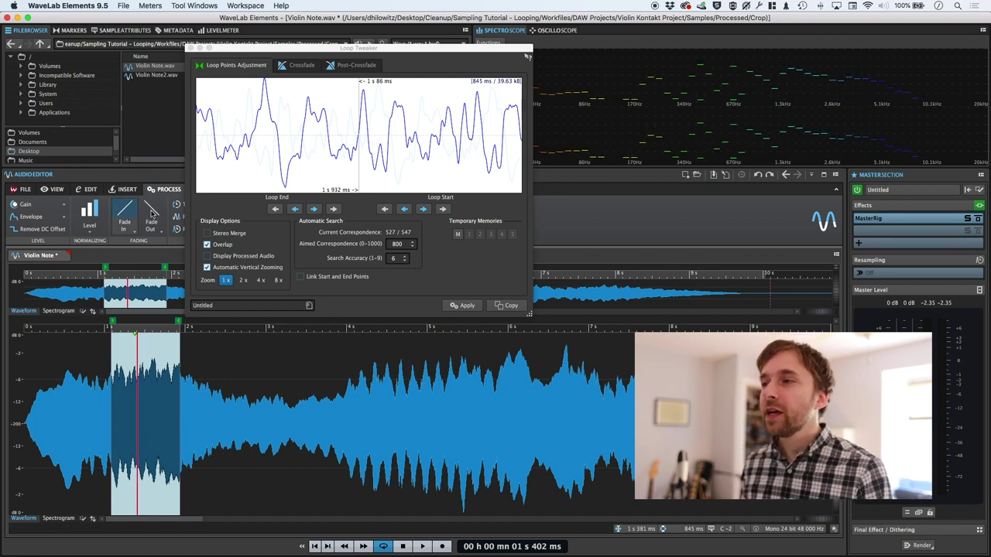
key("Escape")
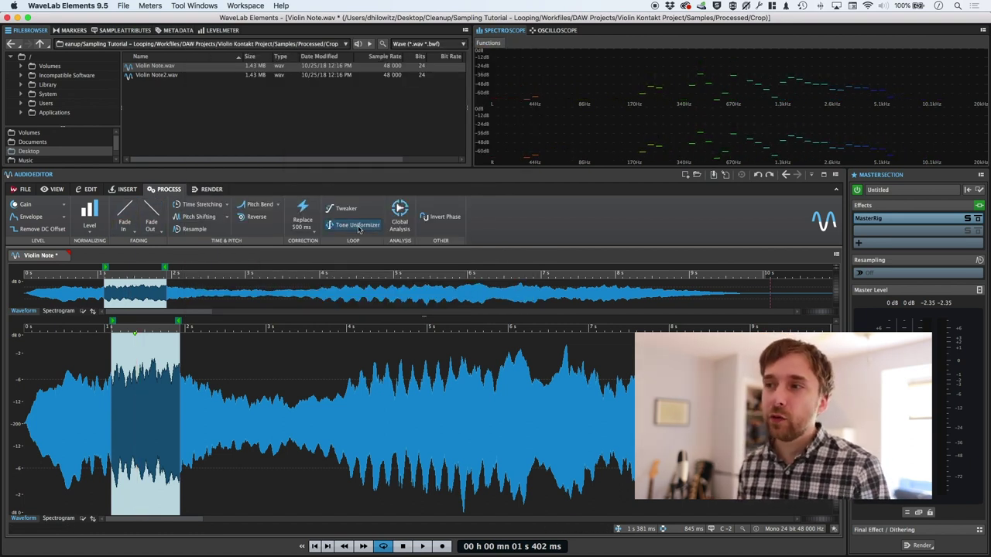
Try the Loop Tone Uniformizer with 100 slices, then close it and return to the Loop Tweaker
left_click(359, 227)
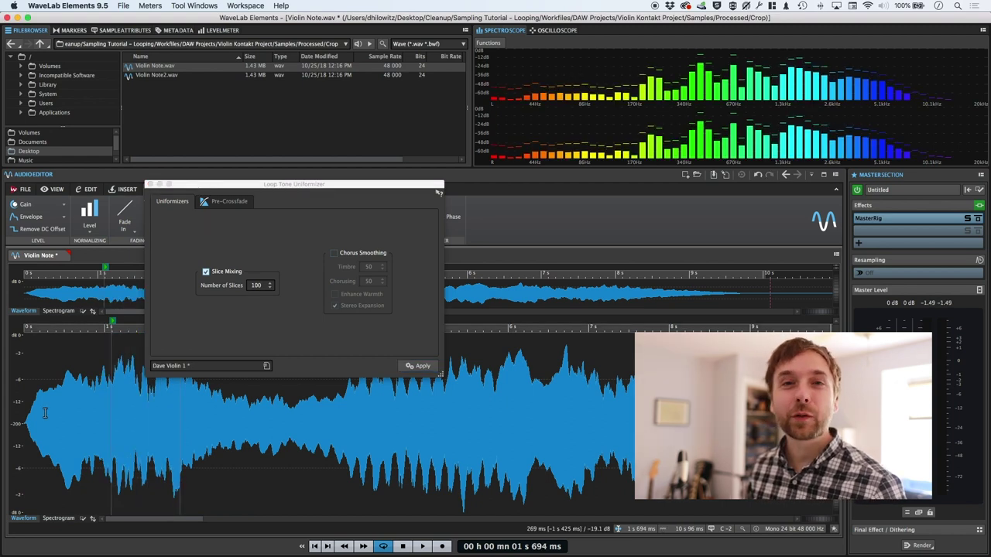
left_click(45, 412)
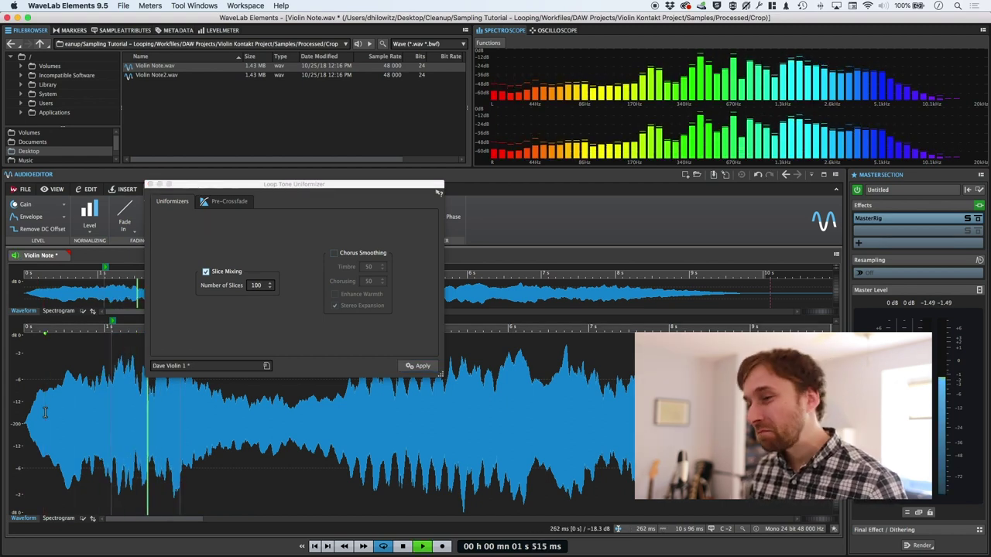
key("space")
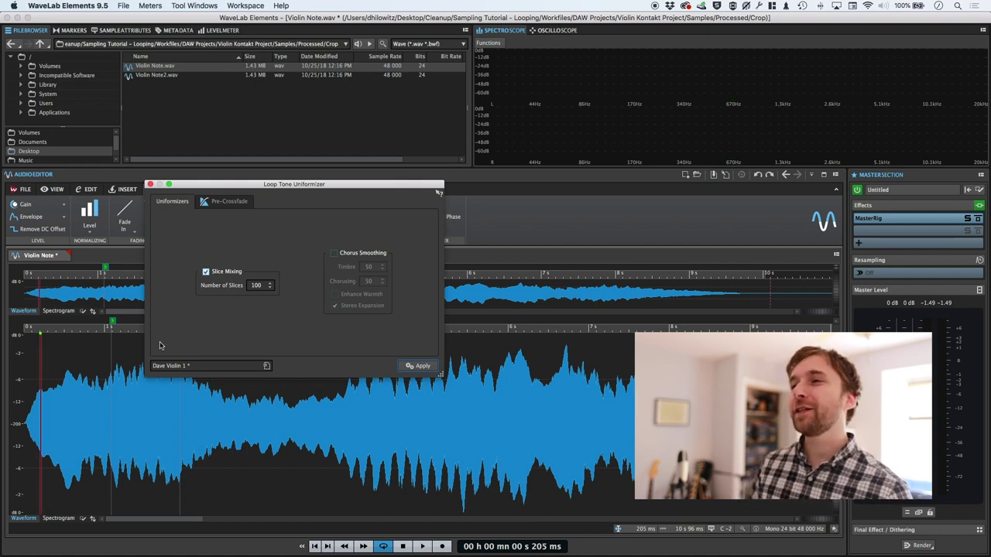
left_click(151, 184)
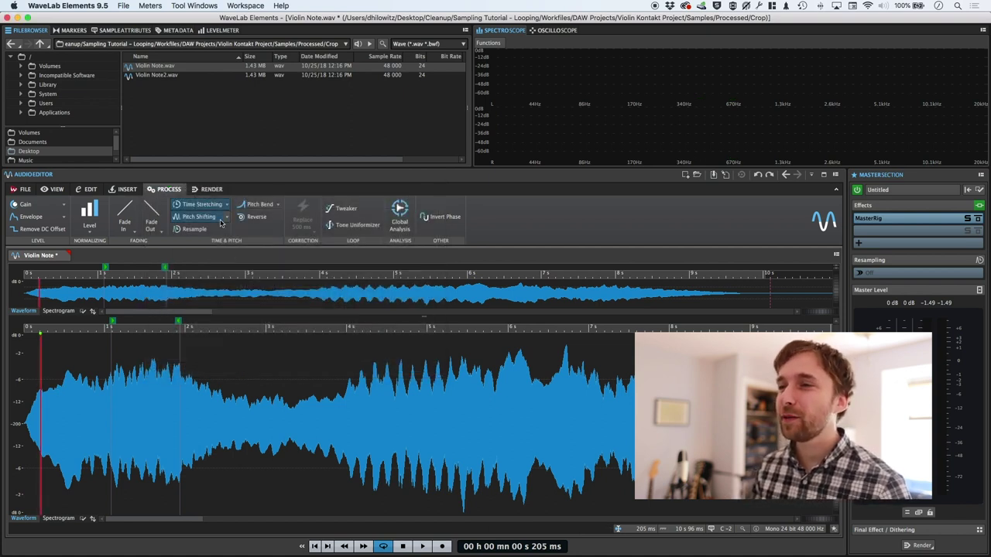
left_click(343, 215)
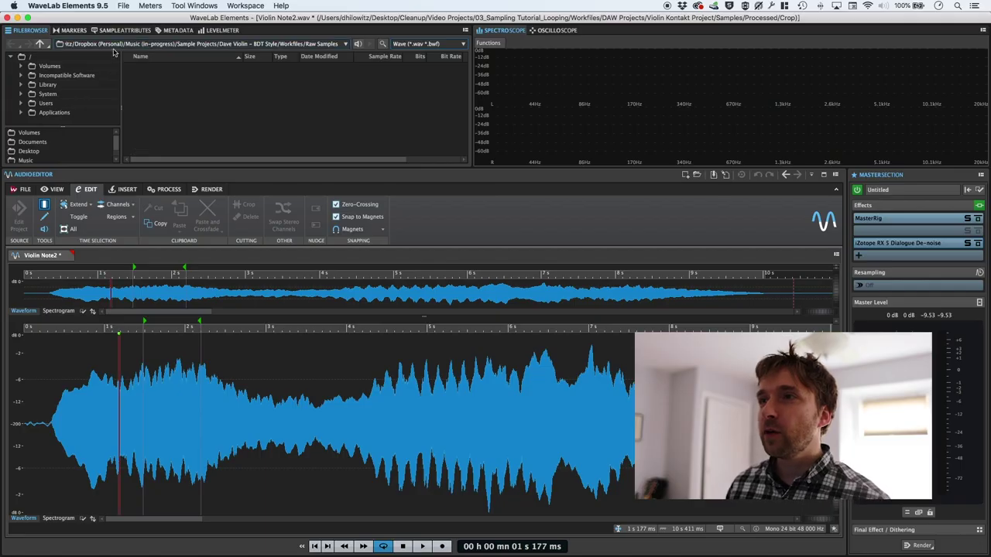
Create Violin Note2's sample attributes, detecting root key 57 (A2), −21 cents, from the 0.97–2.55 s audio
left_click(118, 31)
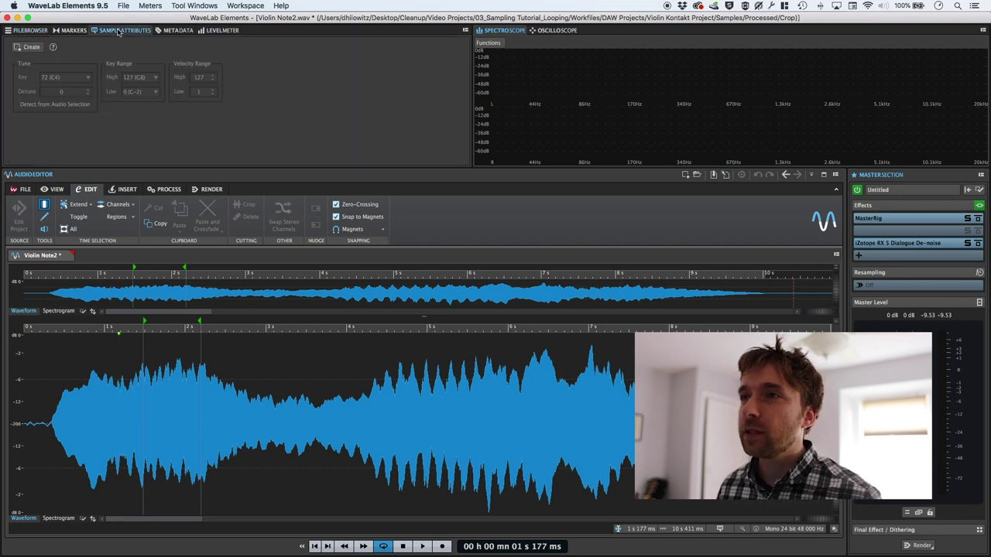
left_click(27, 48)
left_click(122, 415)
left_click_drag(122, 415, 230, 410)
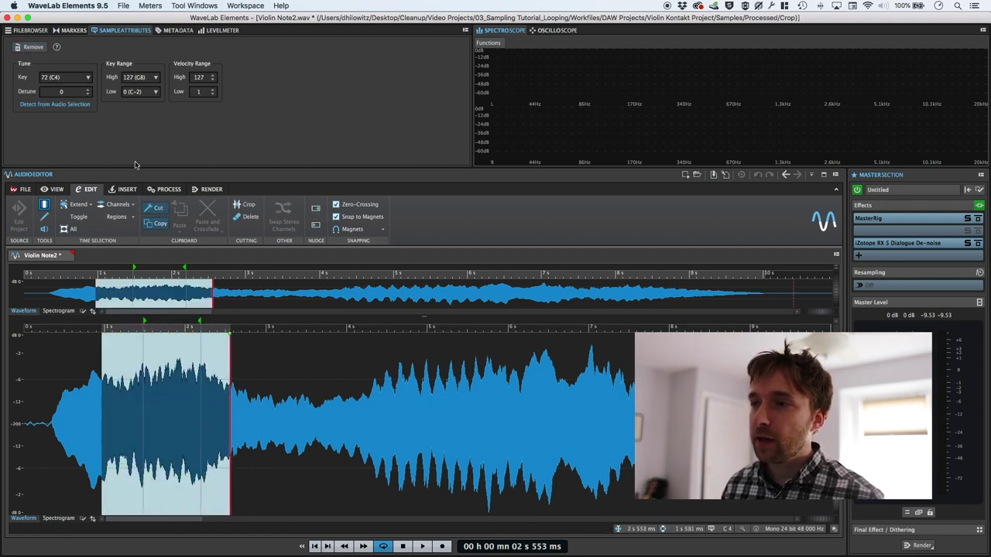
left_click(62, 105)
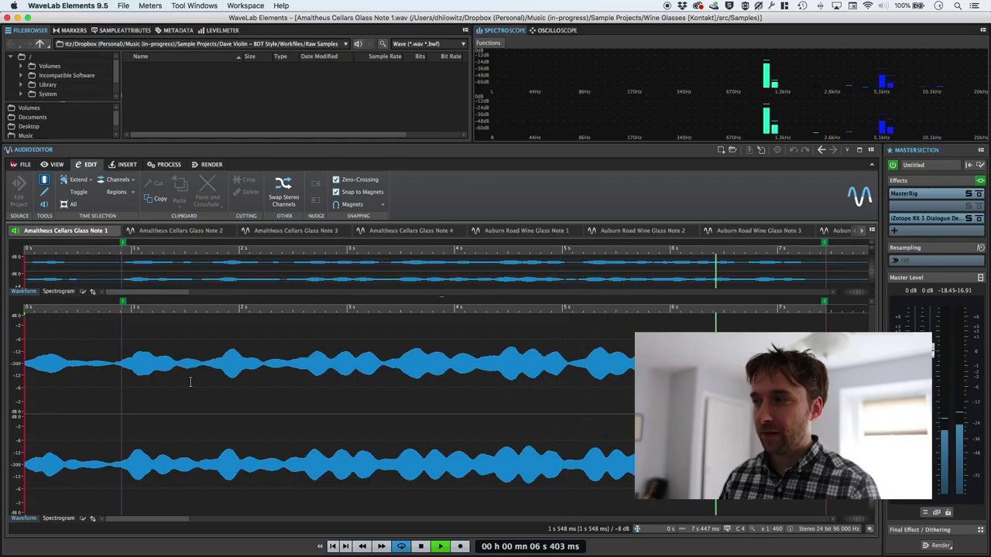
Loop the selected span of Glass Note 1 and check its 20% crossfade in the Tweaker
left_click(194, 380)
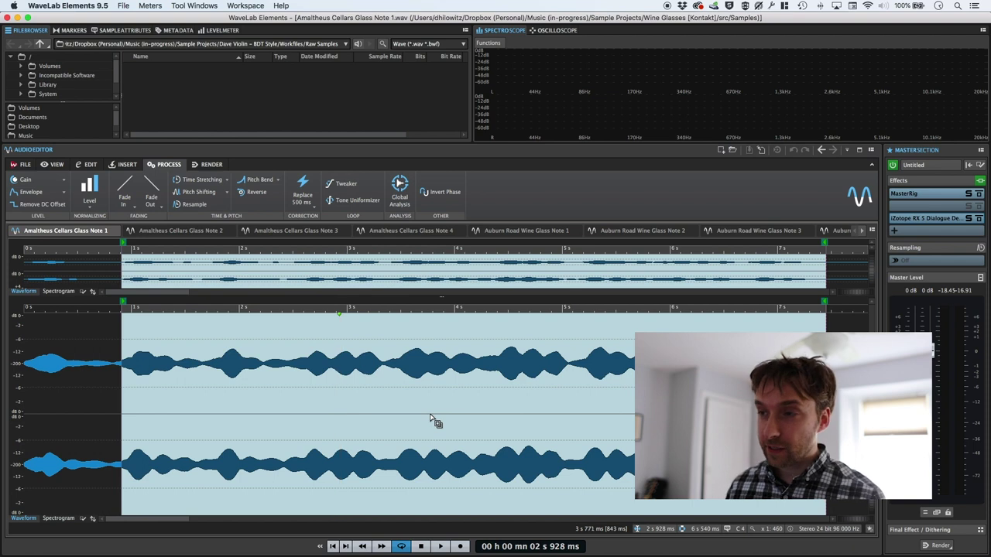
key("space")
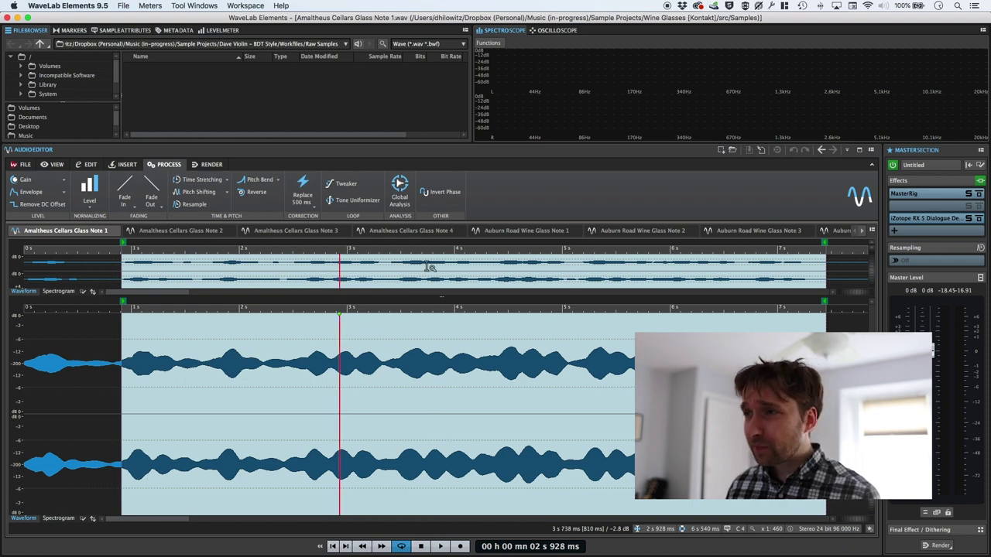
right_click(396, 393)
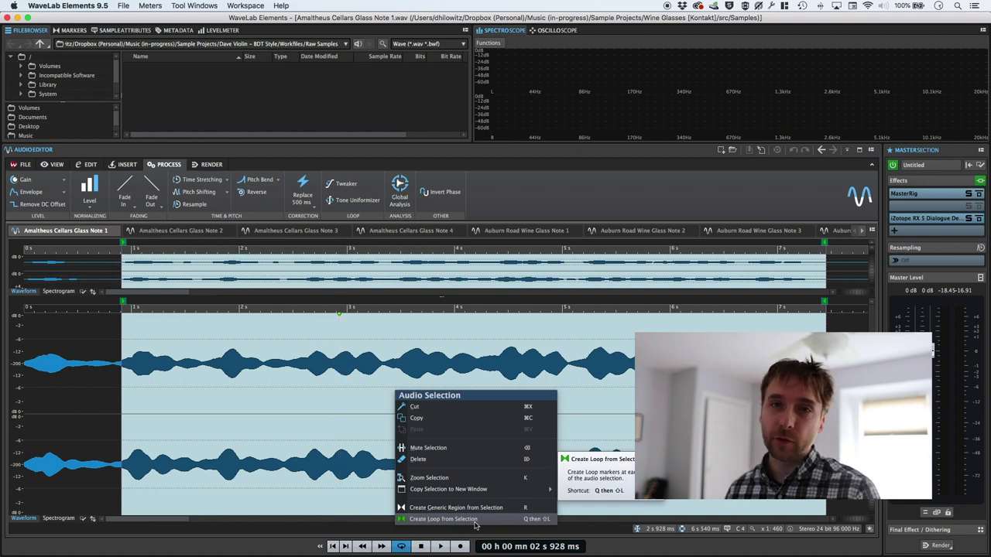
left_click(294, 368)
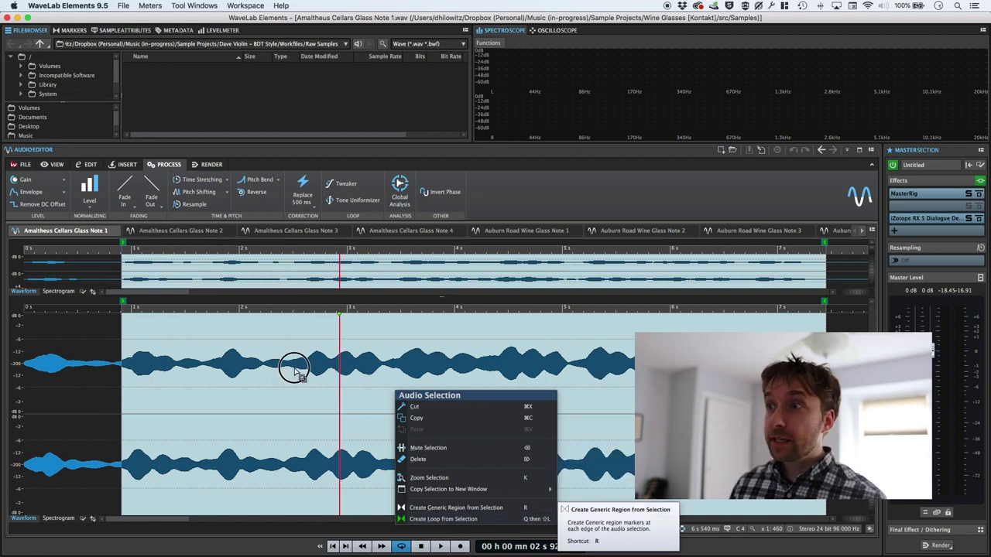
left_click(346, 183)
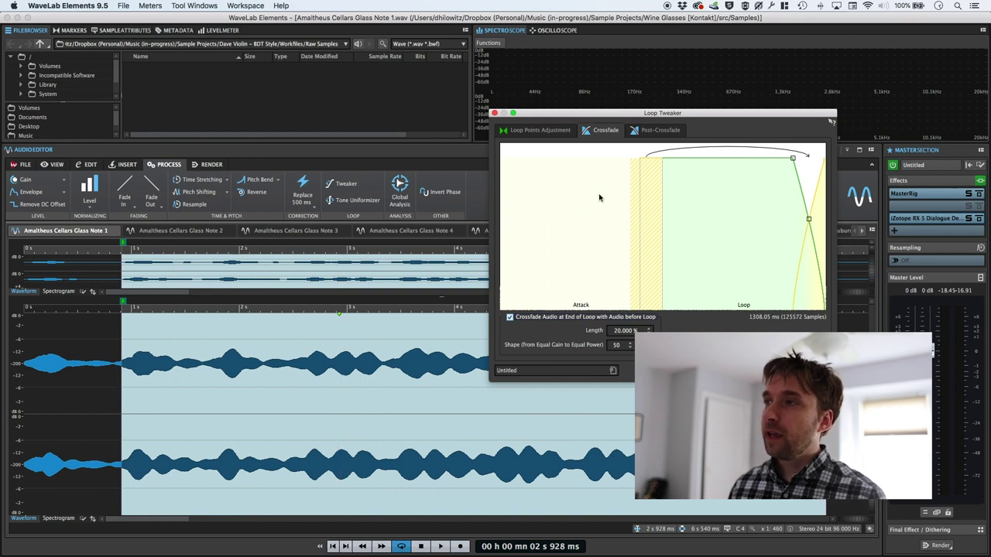
left_click(496, 113)
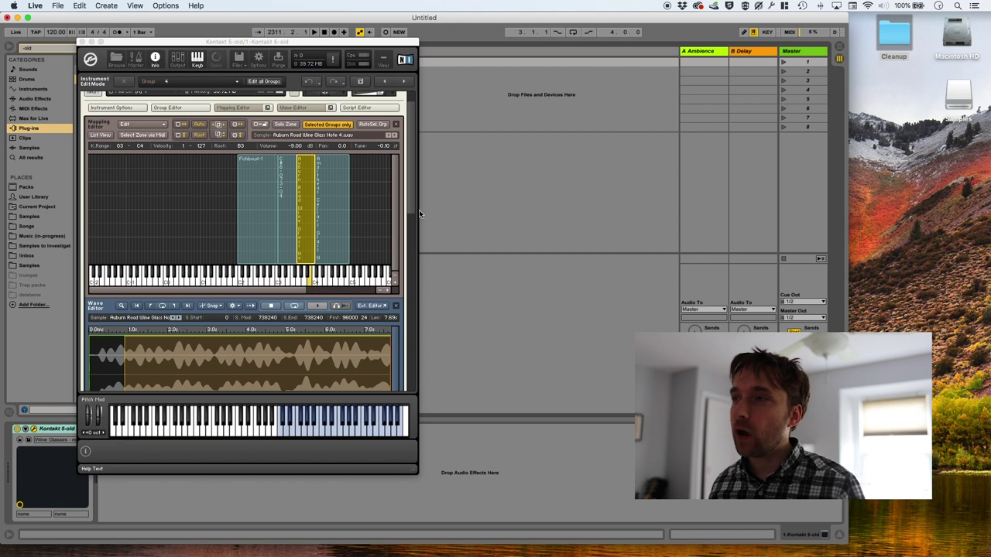
Check that the Wine Glass Note 4 zone still loops from 86998 to 738240, then return to the Mapping Editor
scroll(406, 139, "up", 3)
left_click(172, 138)
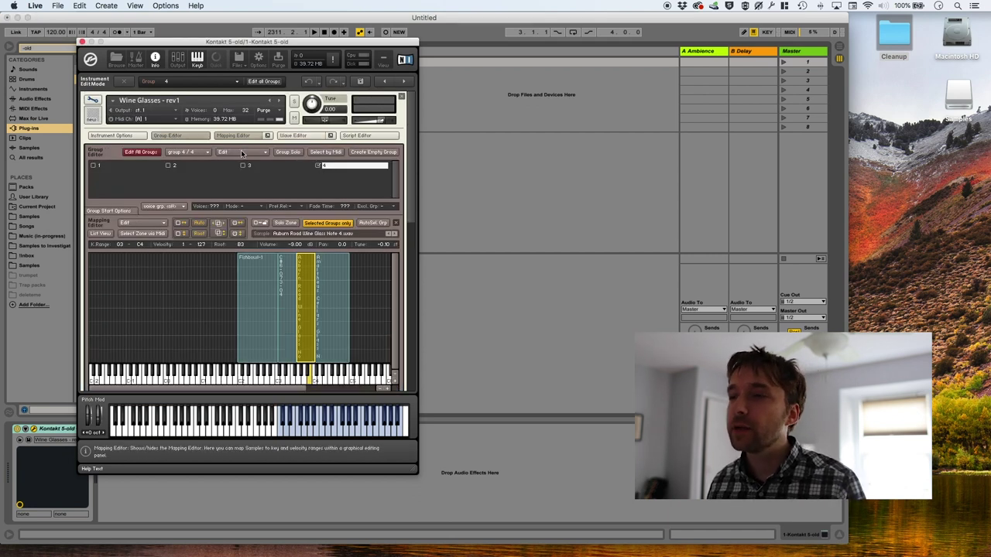
scroll(410, 201, "down", 5)
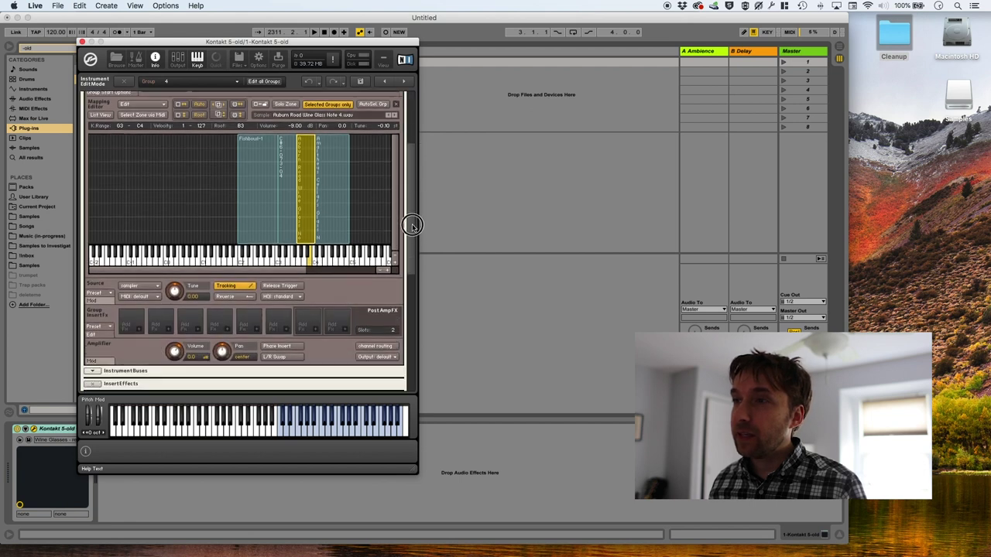
scroll(328, 261, "up", 3)
double_click(304, 263)
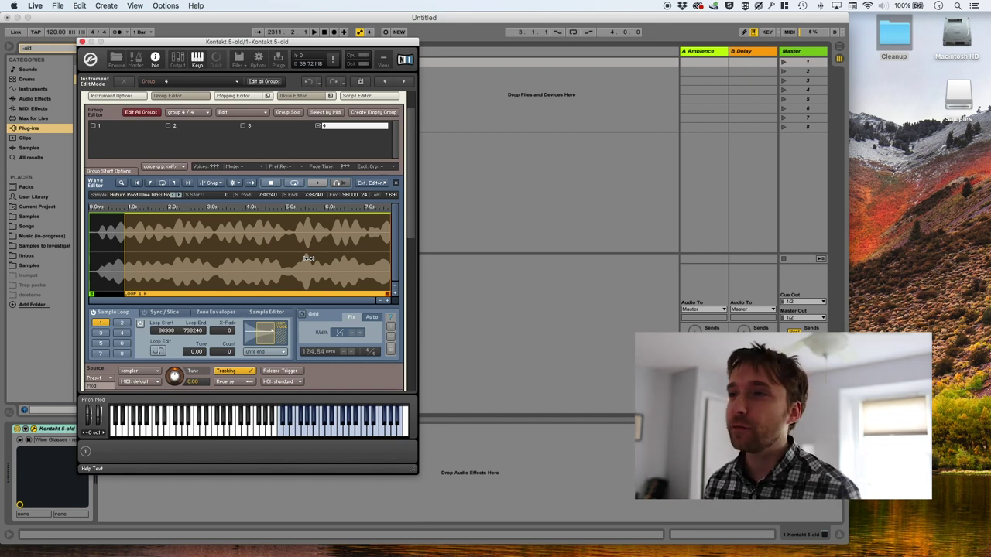
scroll(410, 220, "up", 3)
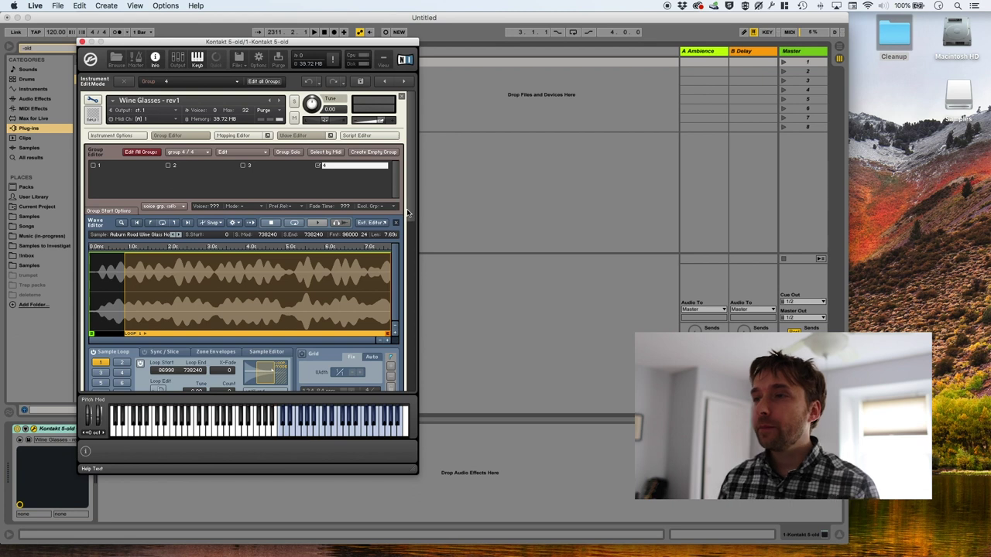
left_click(233, 136)
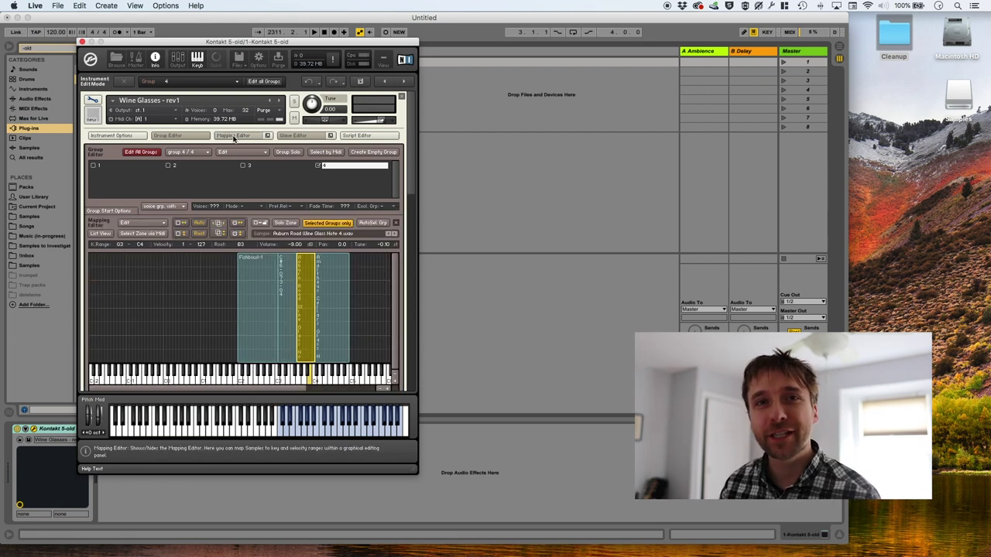